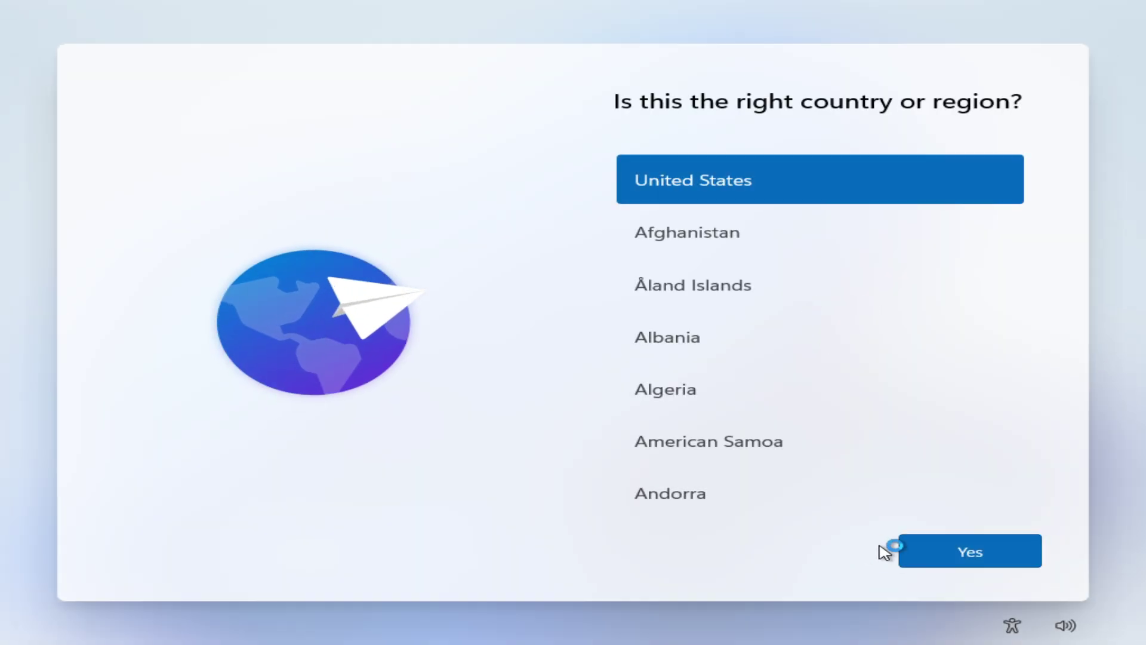
- Accept the United States region and US keyboard layout, and run oobe\bypassnro in a command prompt
click(923, 546)
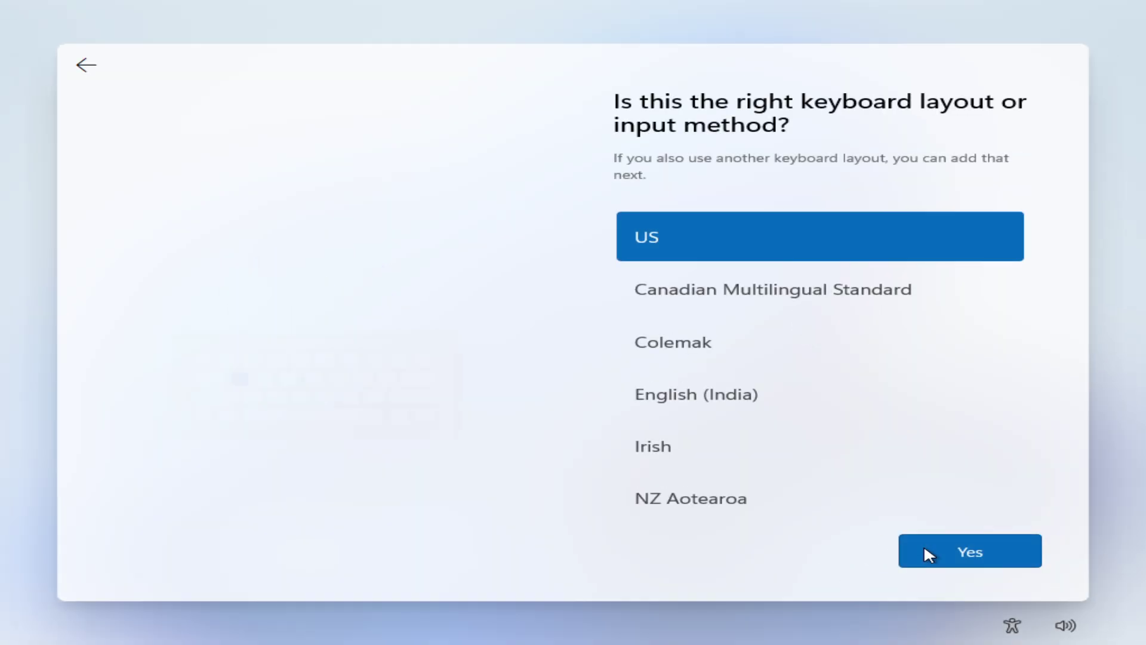
click(926, 554)
key(shift+F10)
click(621, 333)
text(oobe\bypassnro)
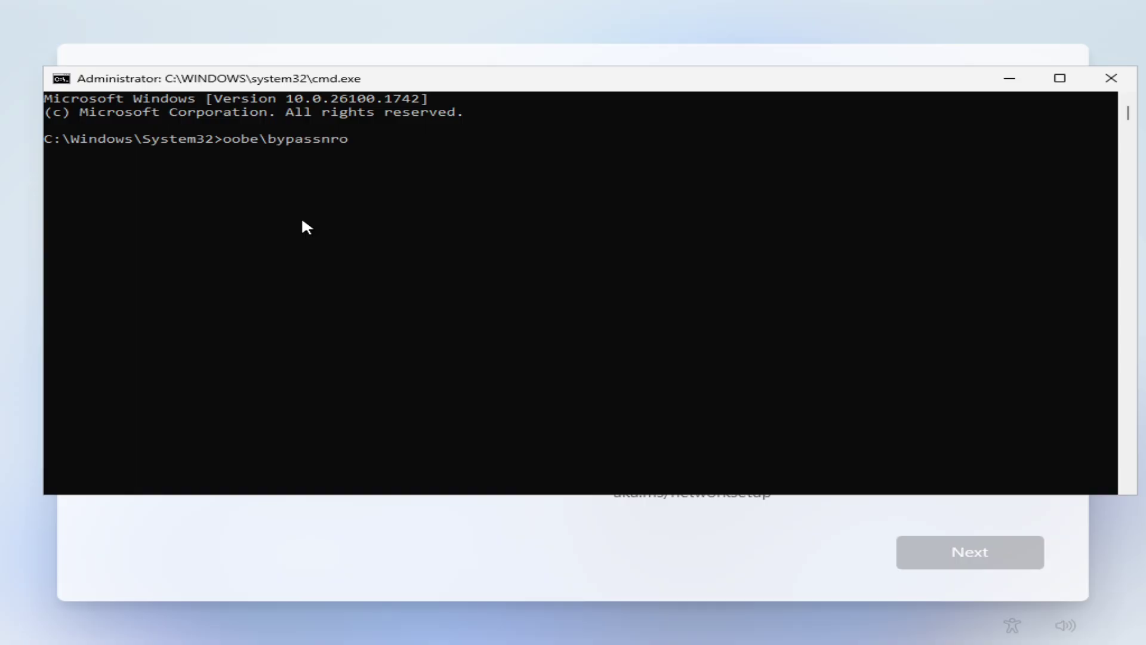
key(Return)
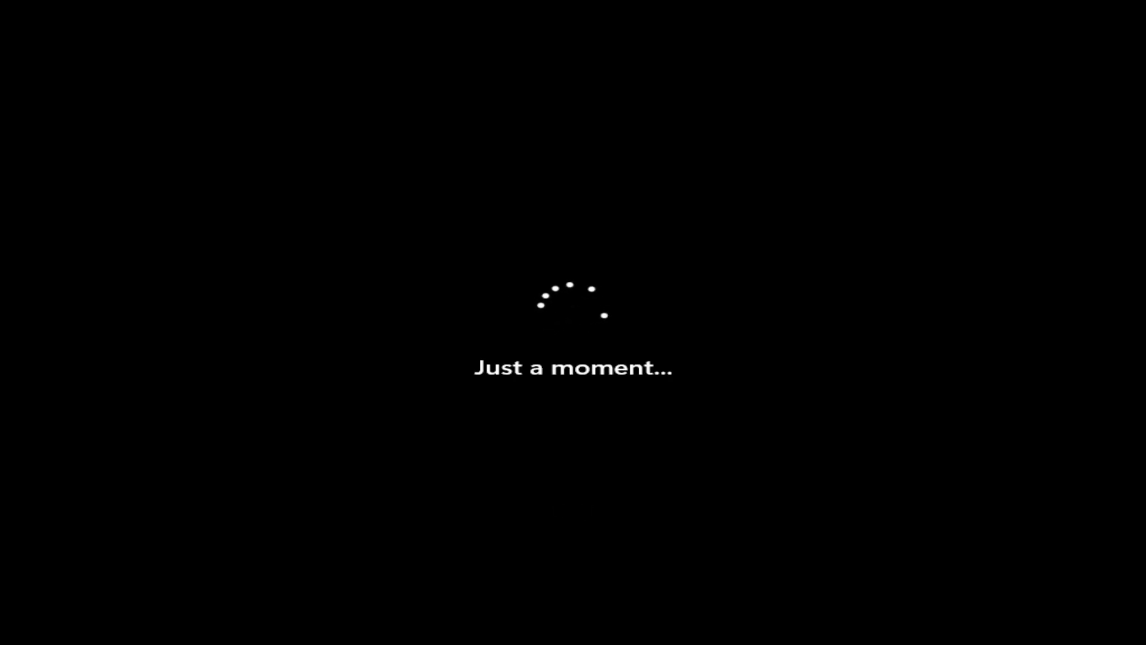
- Skip the second keyboard layout and create a local user account named Windows
click(908, 553)
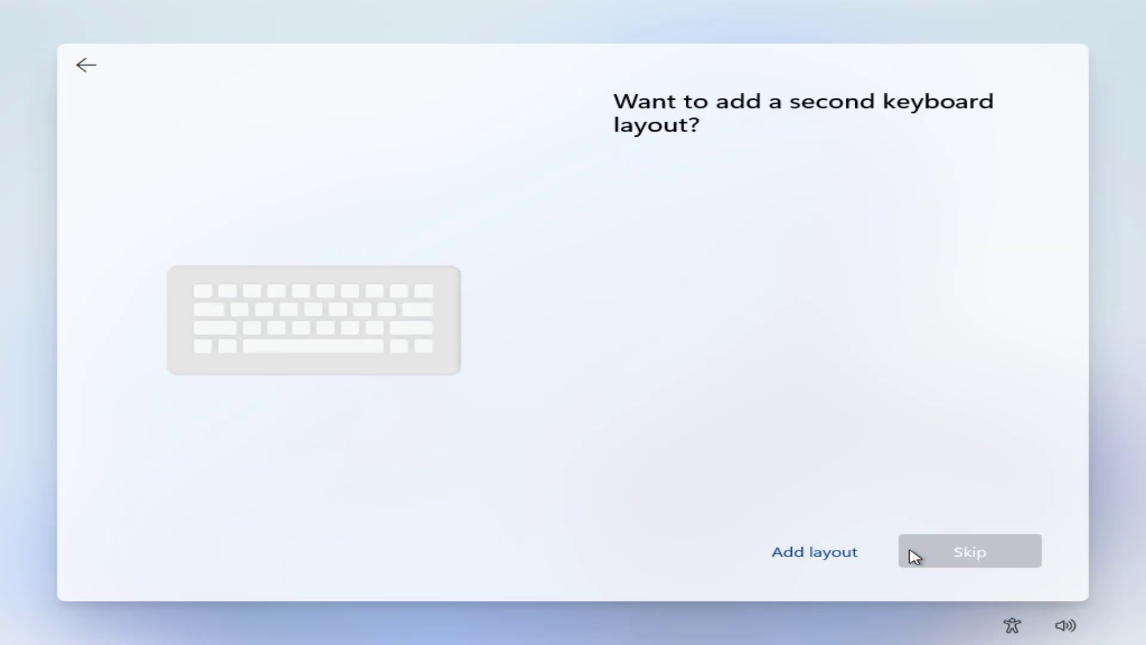
text(Windows)
key(BackSpace)
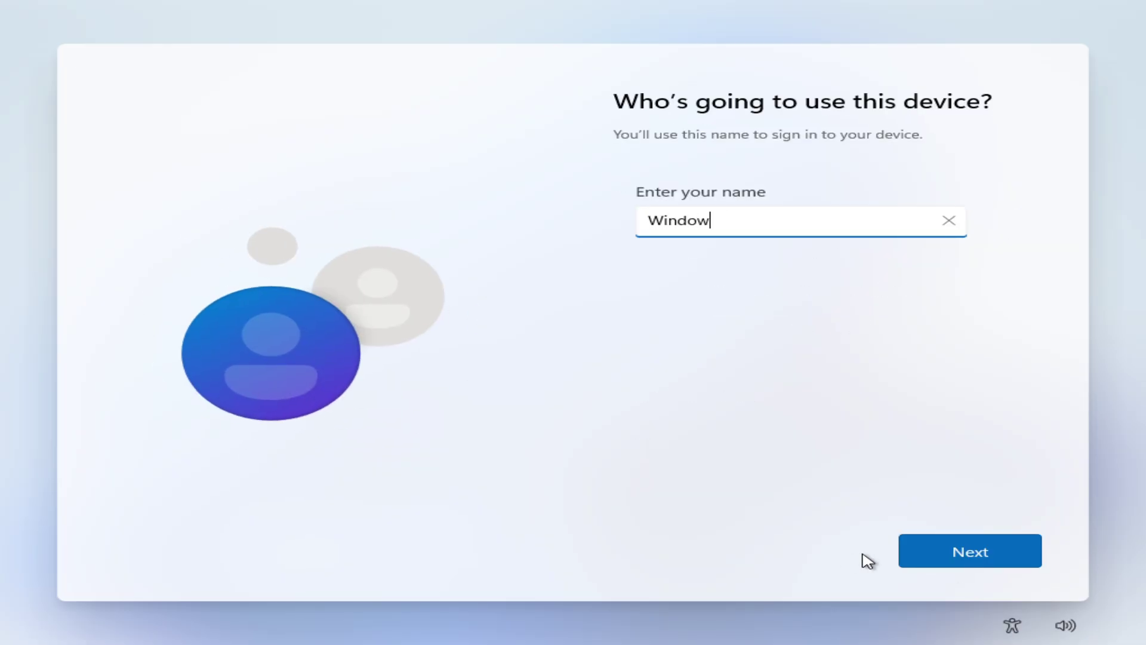
text(s)
click(951, 546)
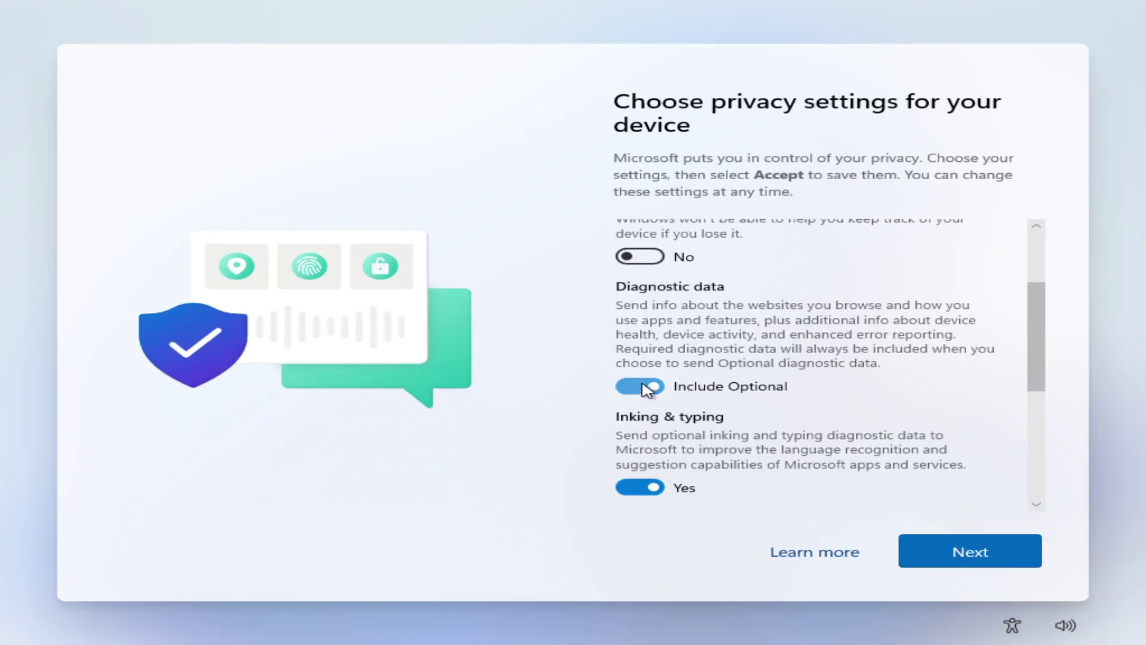
- Accept the device privacy settings to finish the initial setup, and dismiss the Start menu
click(953, 547)
click(956, 548)
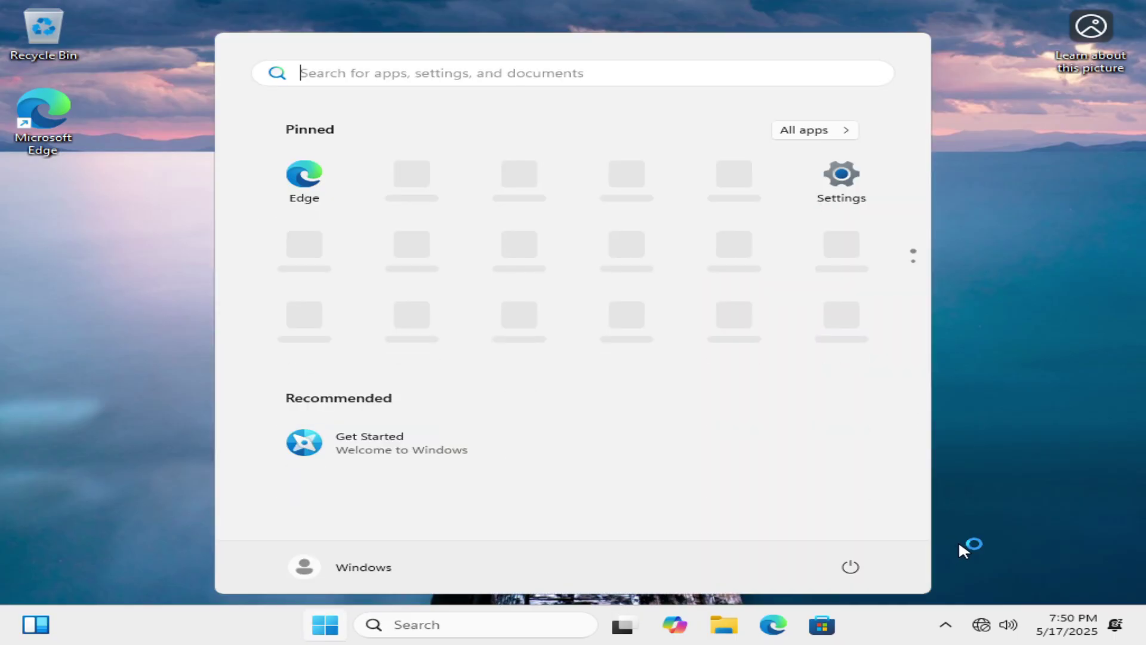
click(508, 461)
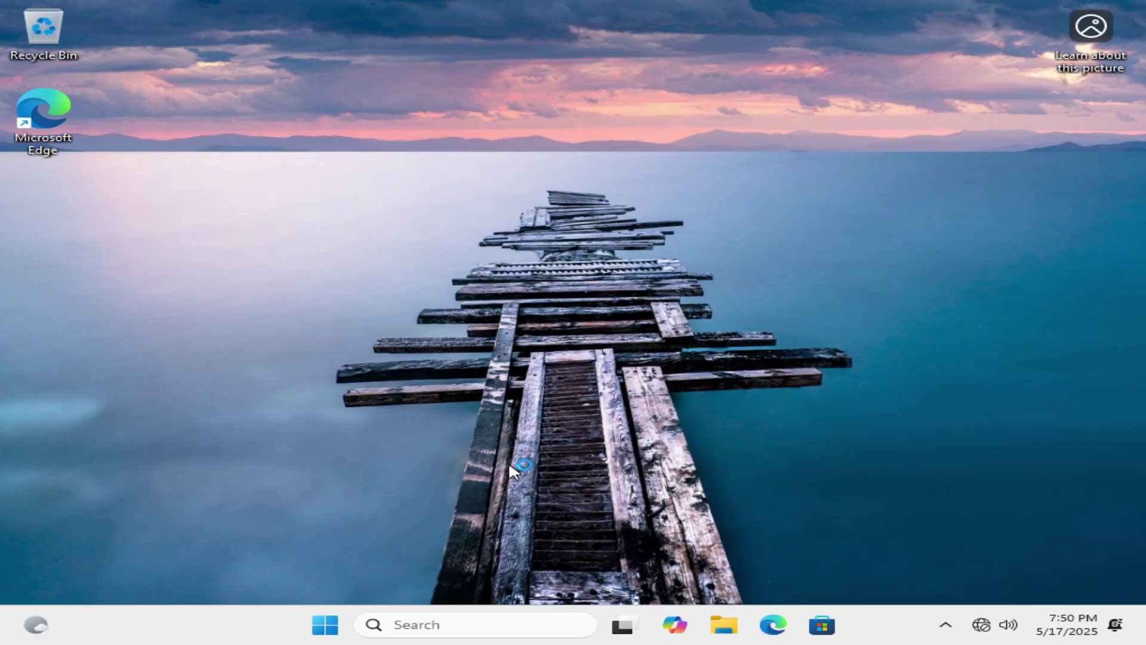
- Install VMware Tools through its setup wizard
click(676, 441)
click(673, 439)
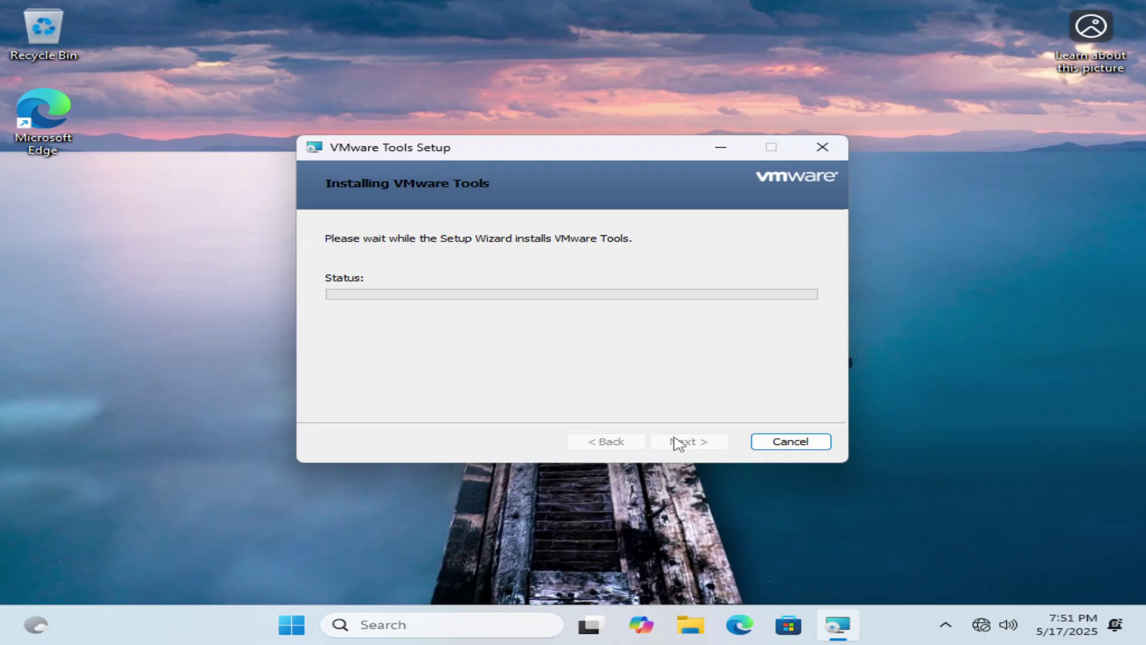
click(497, 352)
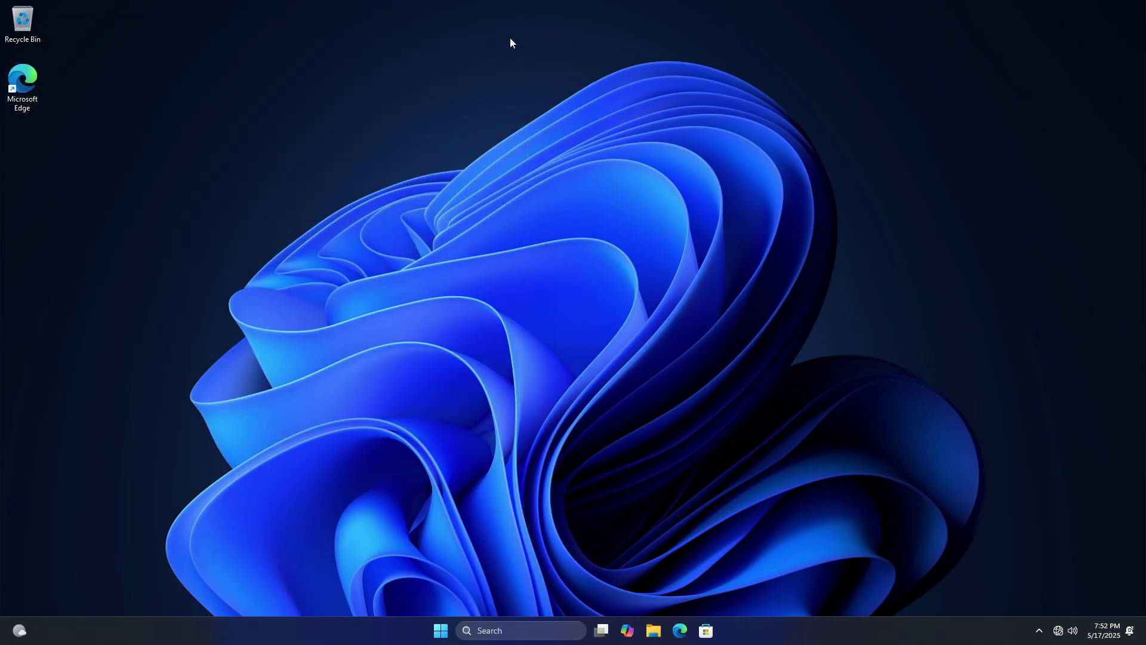
- Show the installed Windows version by running winver
key(super+r)
text(winver)
key(Return)
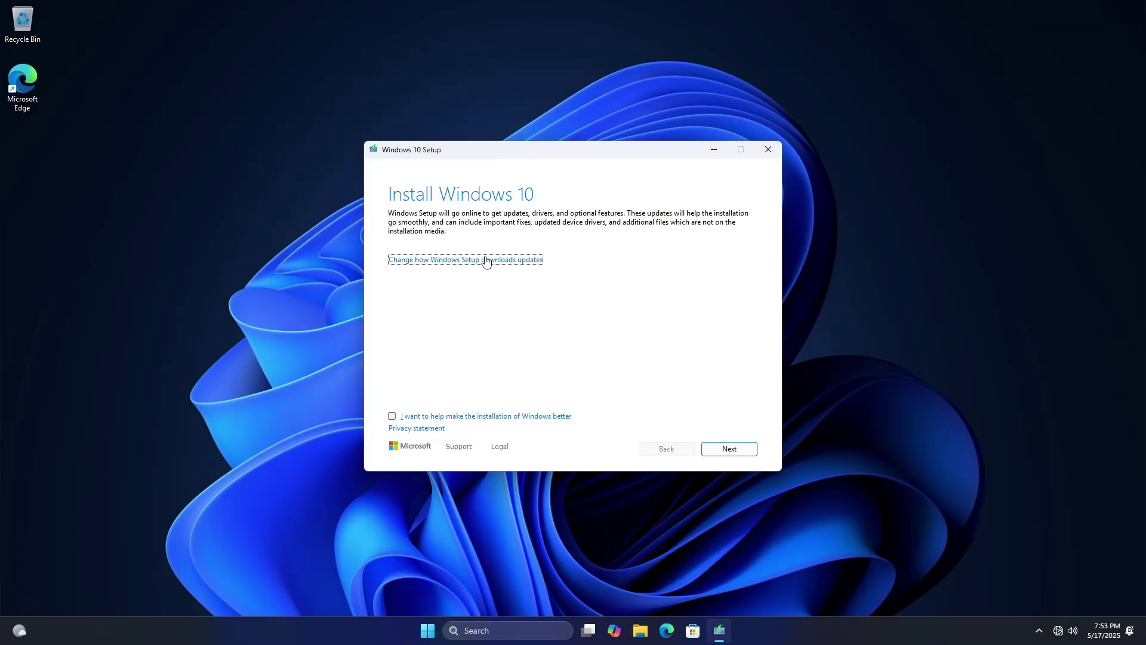
- Start the Windows 10 installation from Windows 10 Setup, choosing to keep nothing
click(731, 448)
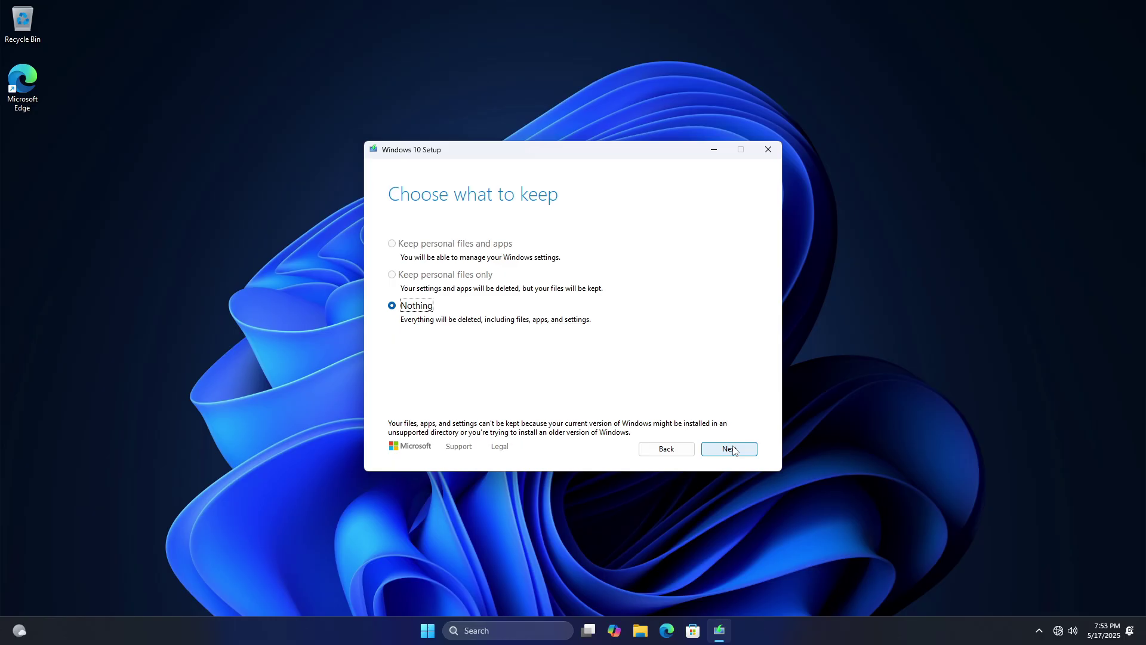
click(730, 449)
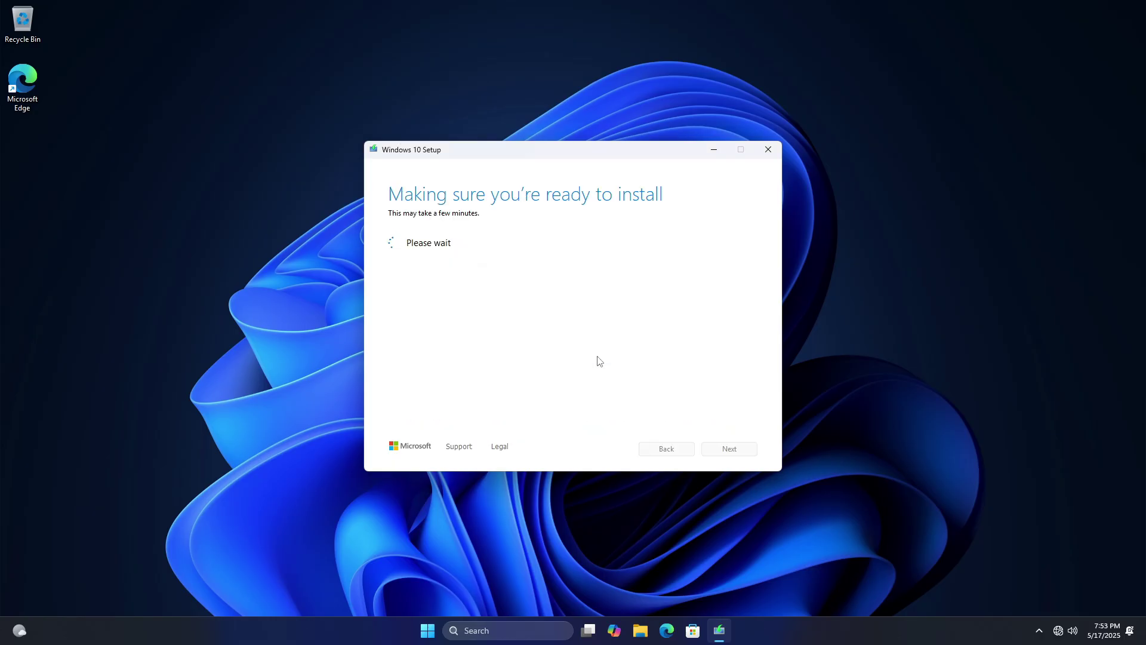
click(729, 451)
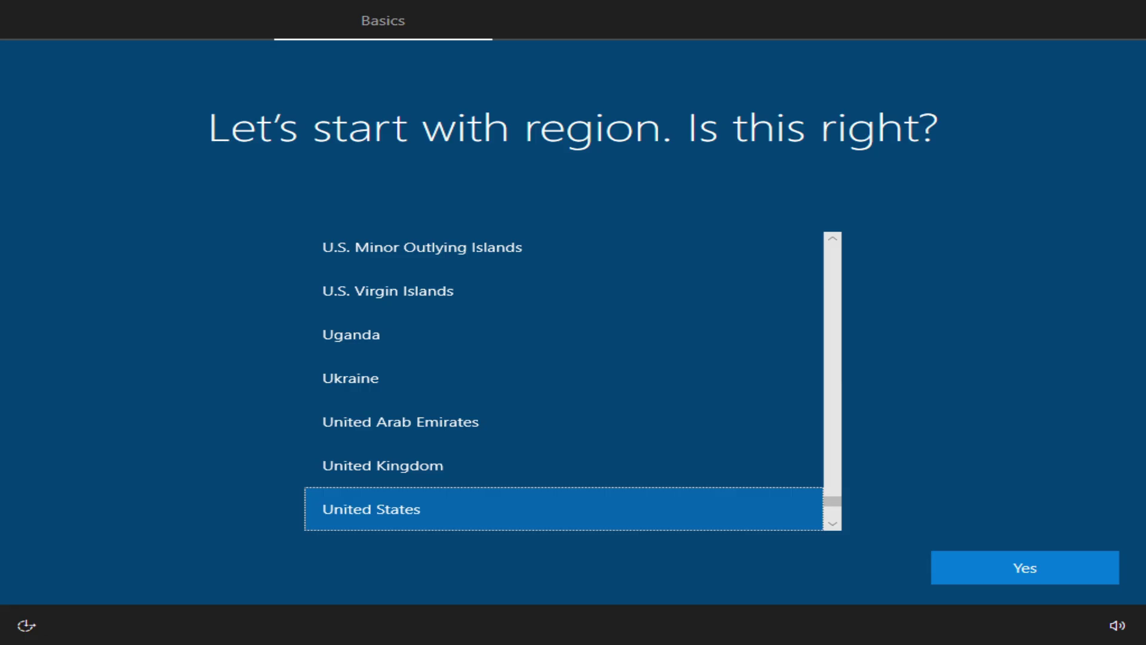
- Accept the United States region and default keyboard settings, and continue the setup without internet
click(959, 558)
click(959, 558)
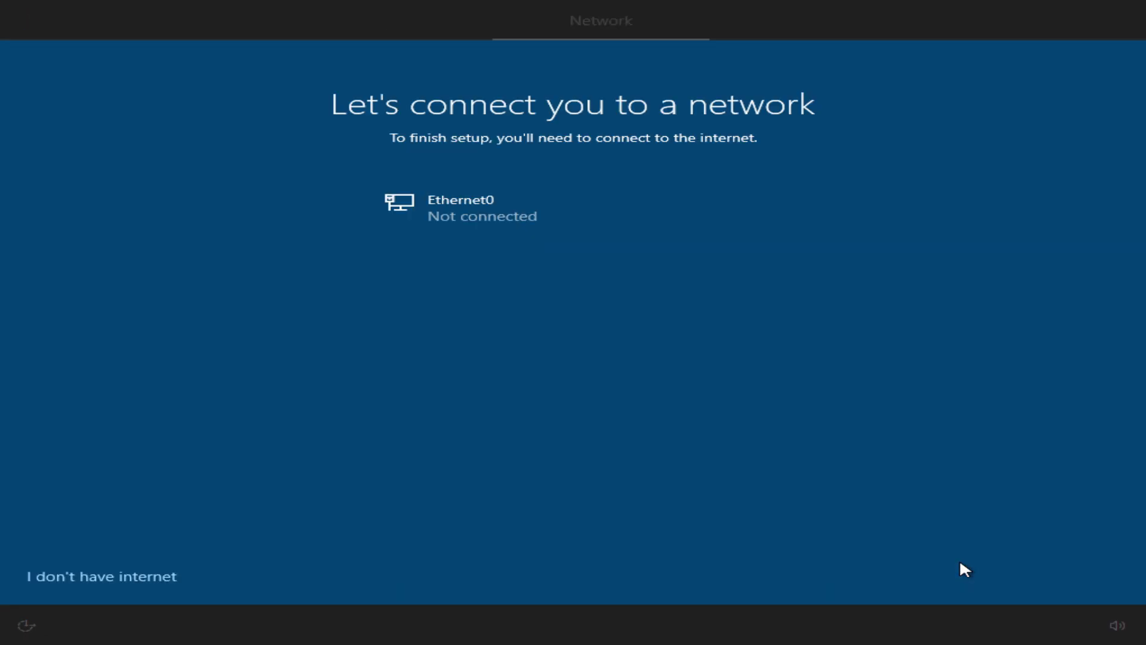
click(98, 575)
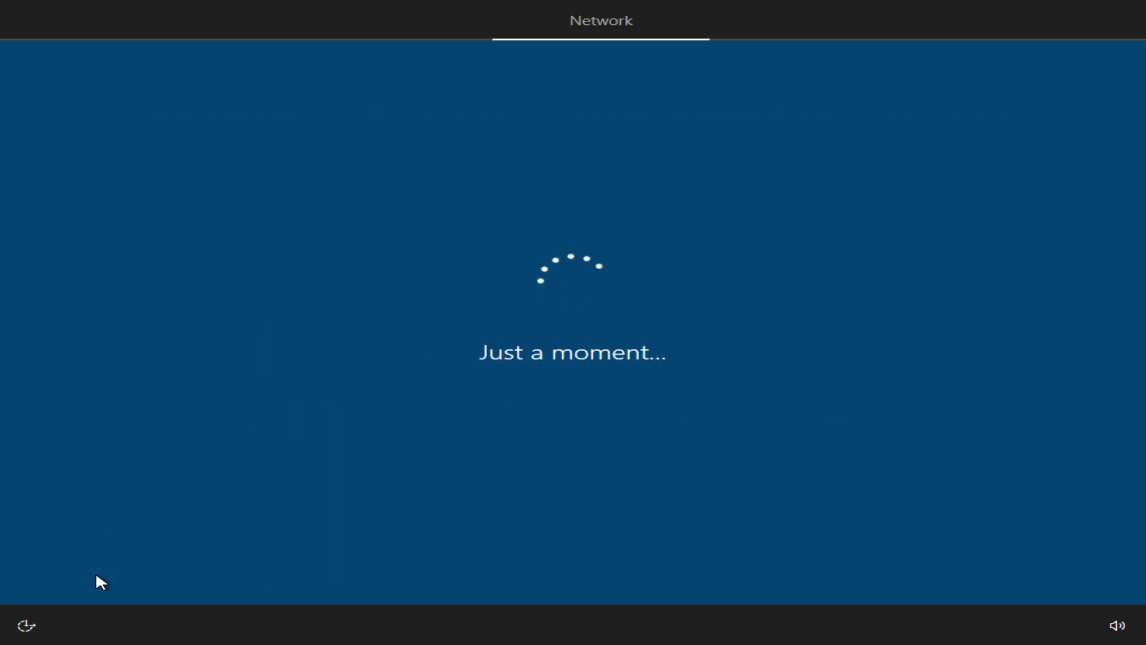
- Name the PC's user Windows and accept the privacy settings with all optional data sharing turned off
text(Win)
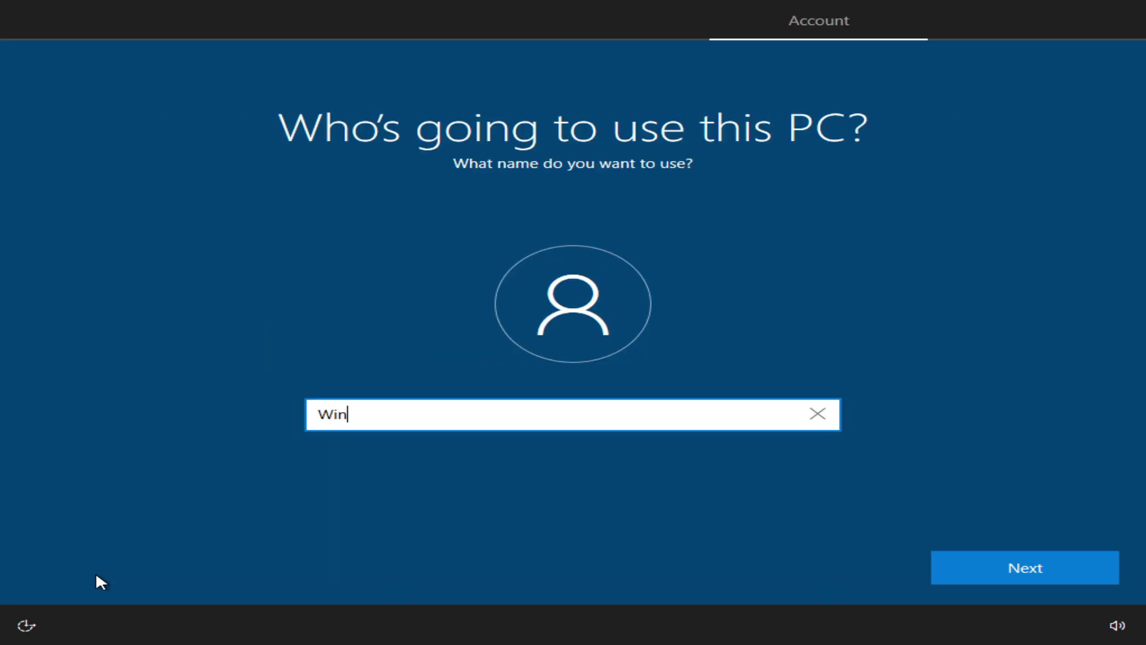
text(dows)
click(934, 571)
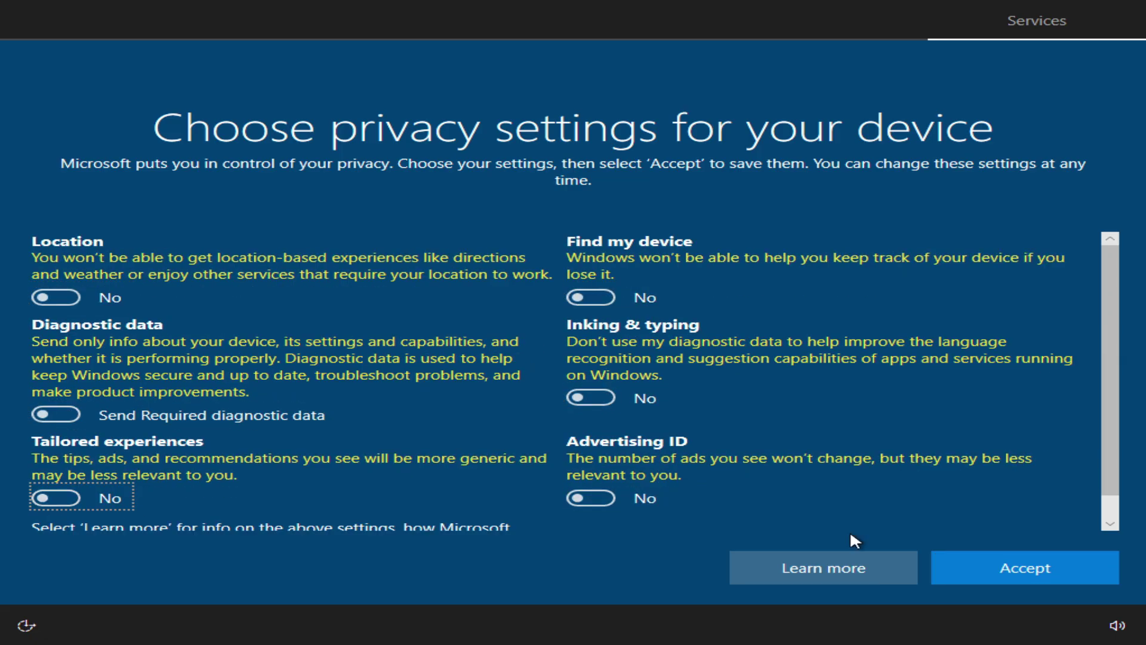
click(953, 571)
click(953, 570)
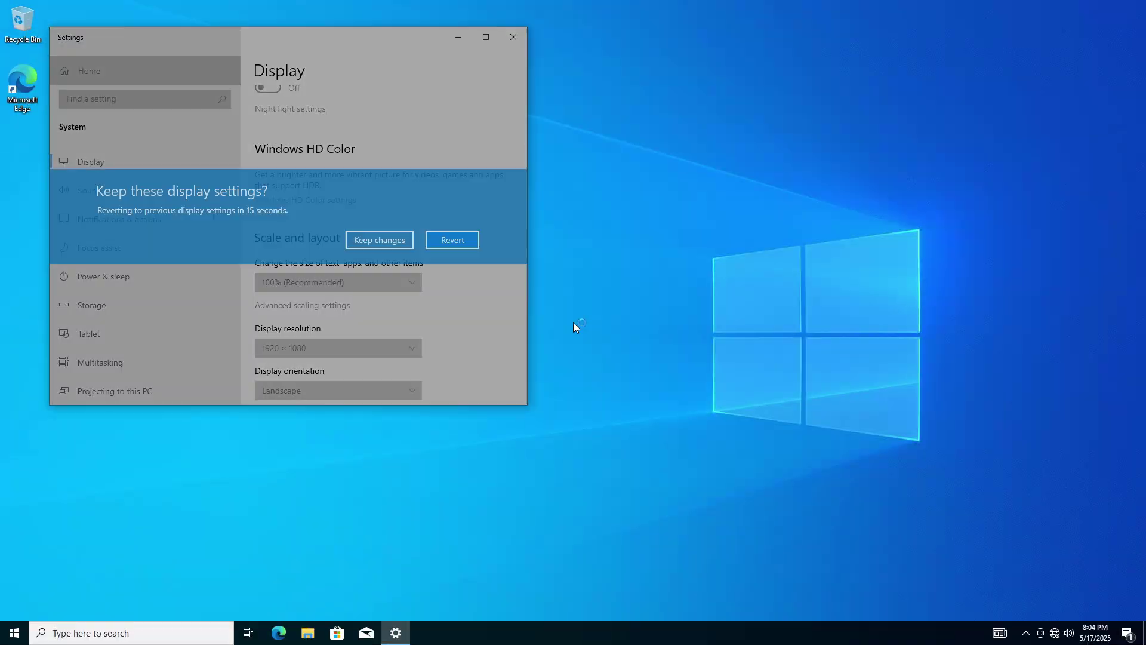
- Close the display settings and check the installed Windows version with winver
click(513, 36)
key(super+r)
text(winver)
key(Return)
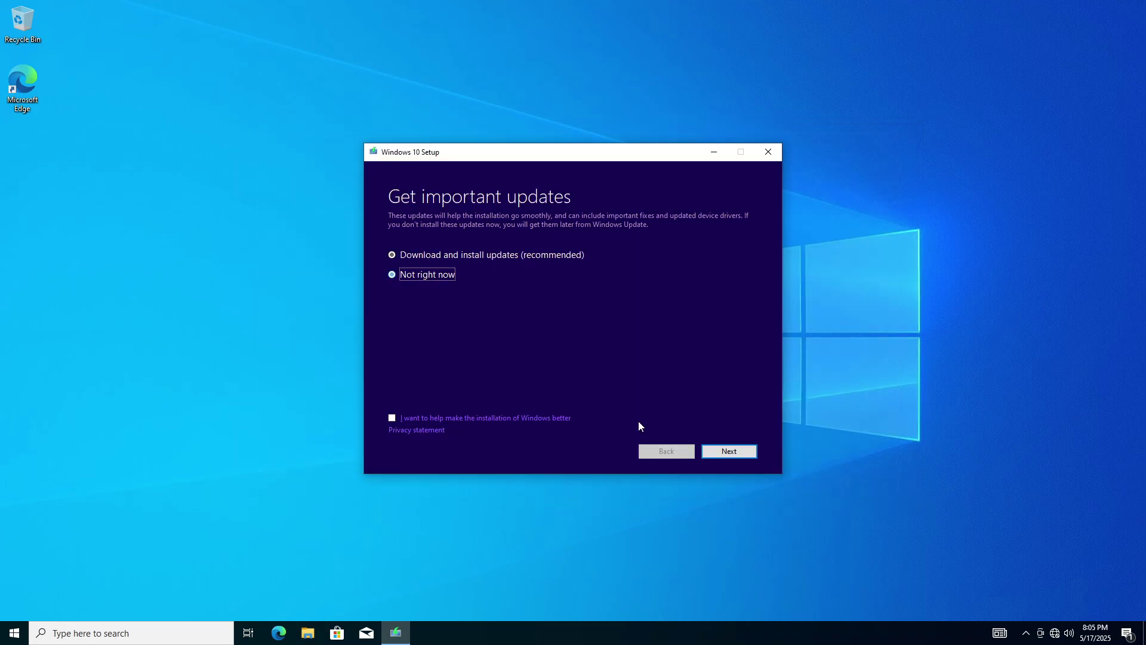
- Choose Not right now for important updates in Windows 10 Setup and proceed with the installation
click(729, 451)
click(725, 452)
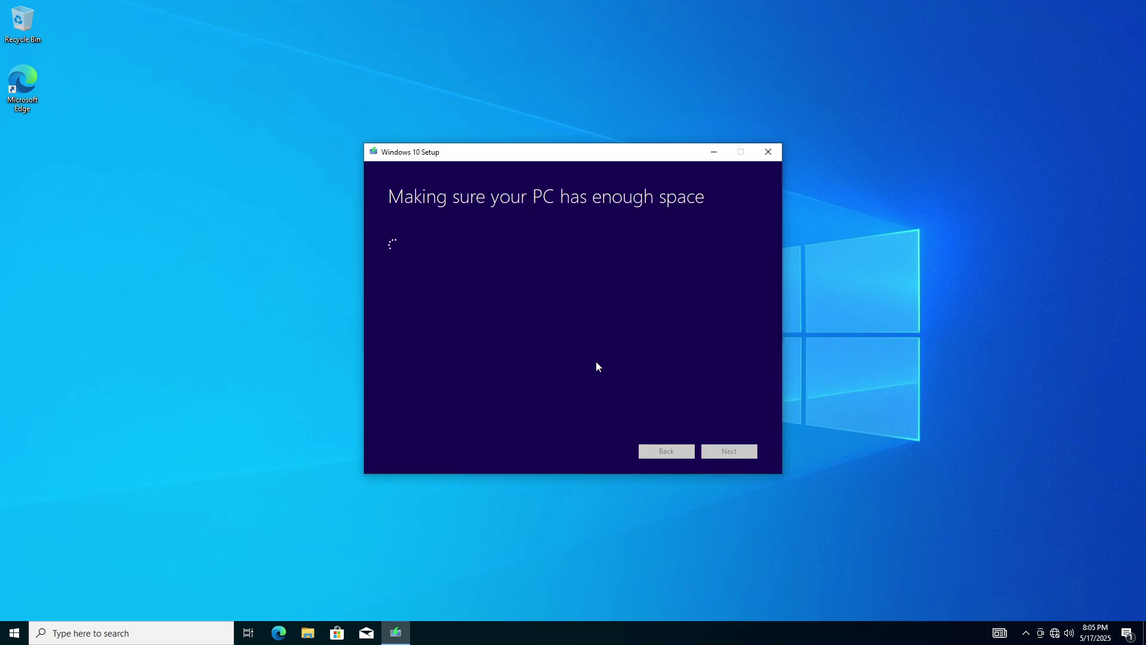
click(722, 452)
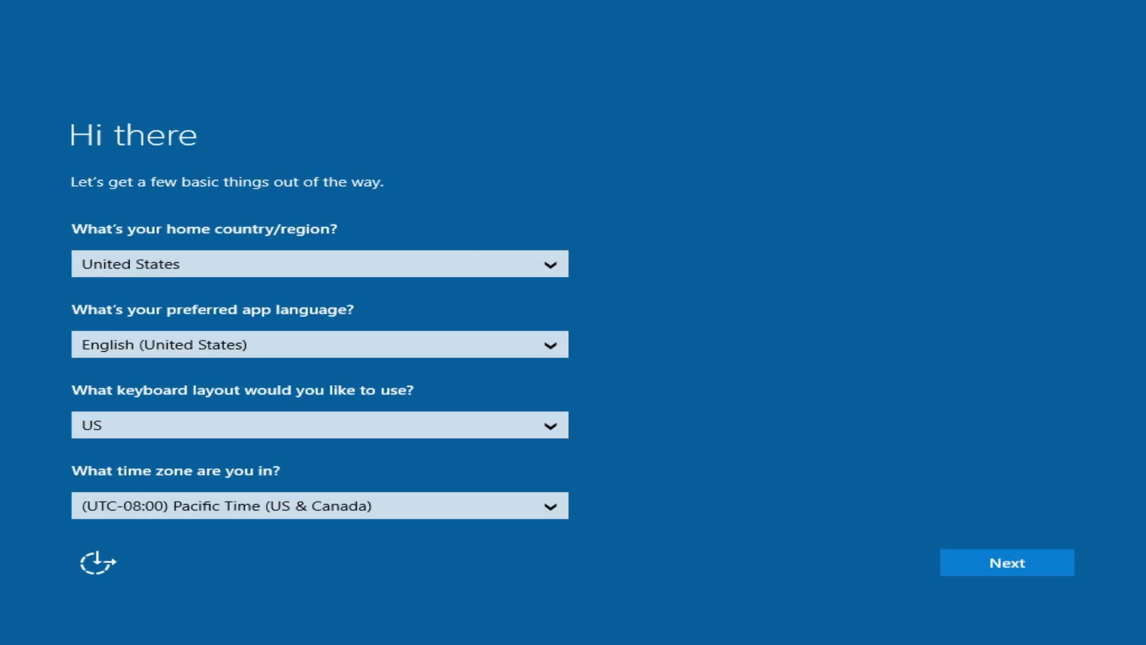
- Accept the United States region, language, keyboard and time zone defaults, and create a user account named Windows
click(1005, 561)
click(998, 550)
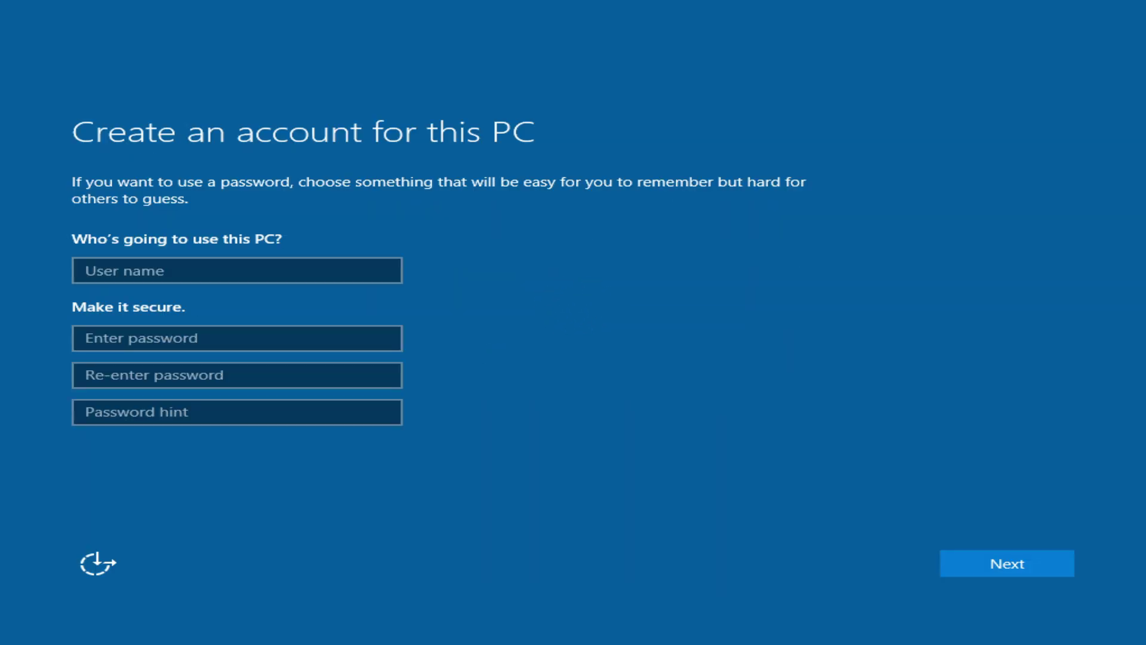
text(Windows)
click(959, 557)
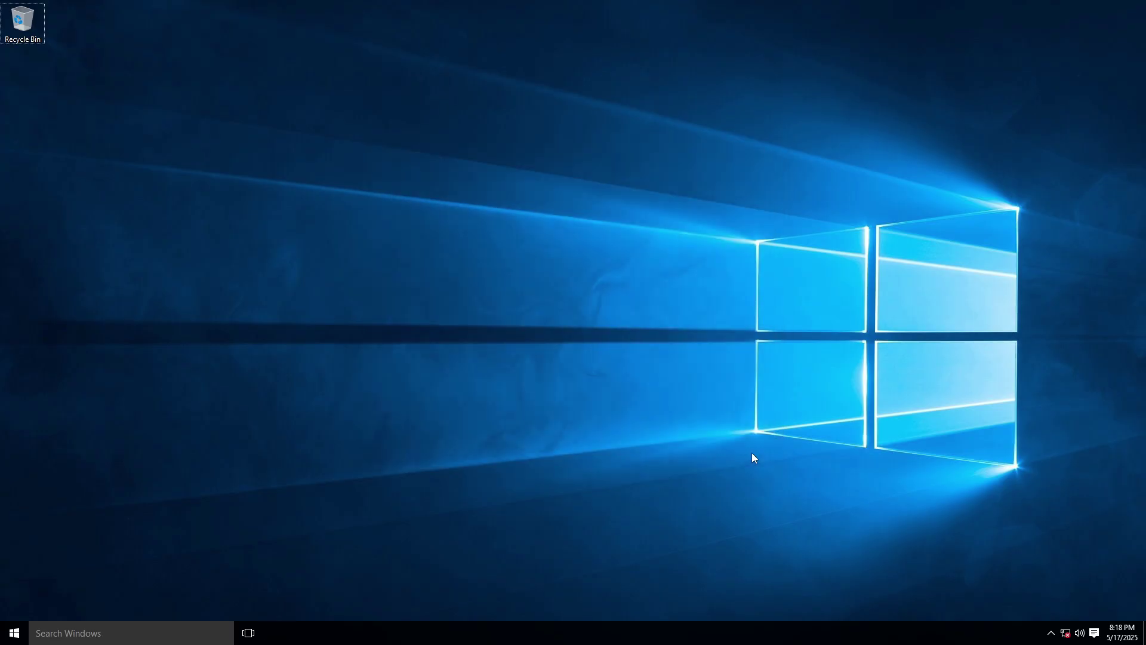
- Launch Windows Setup and start a Custom: Install Windows only (advanced) installation
double_click(402, 270)
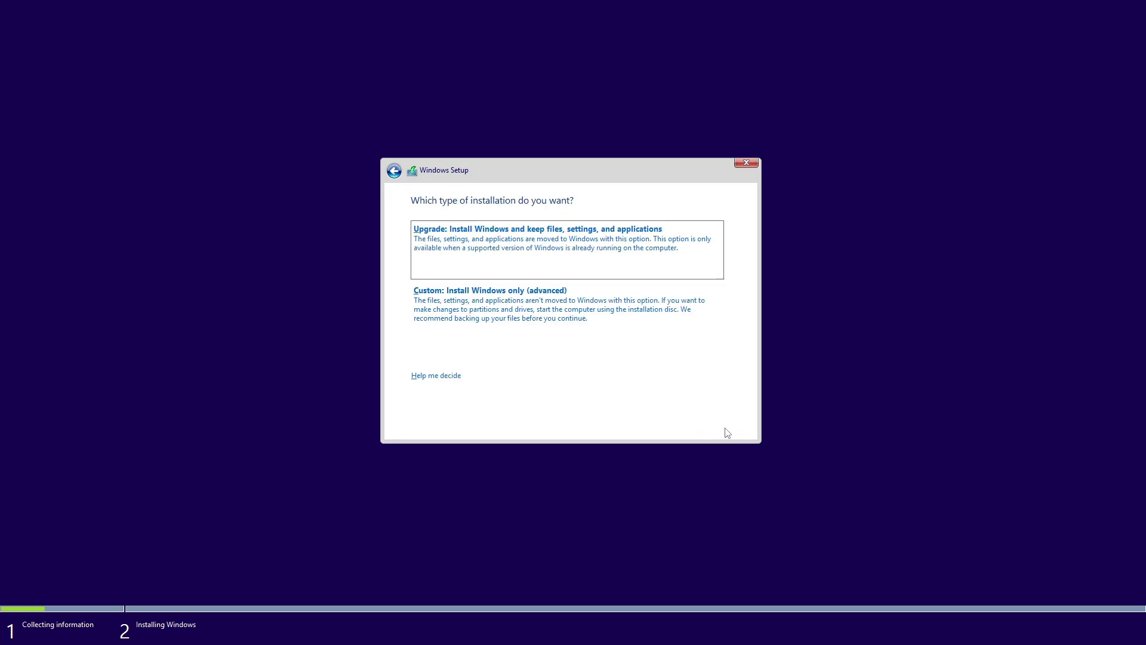
click(525, 315)
click(526, 289)
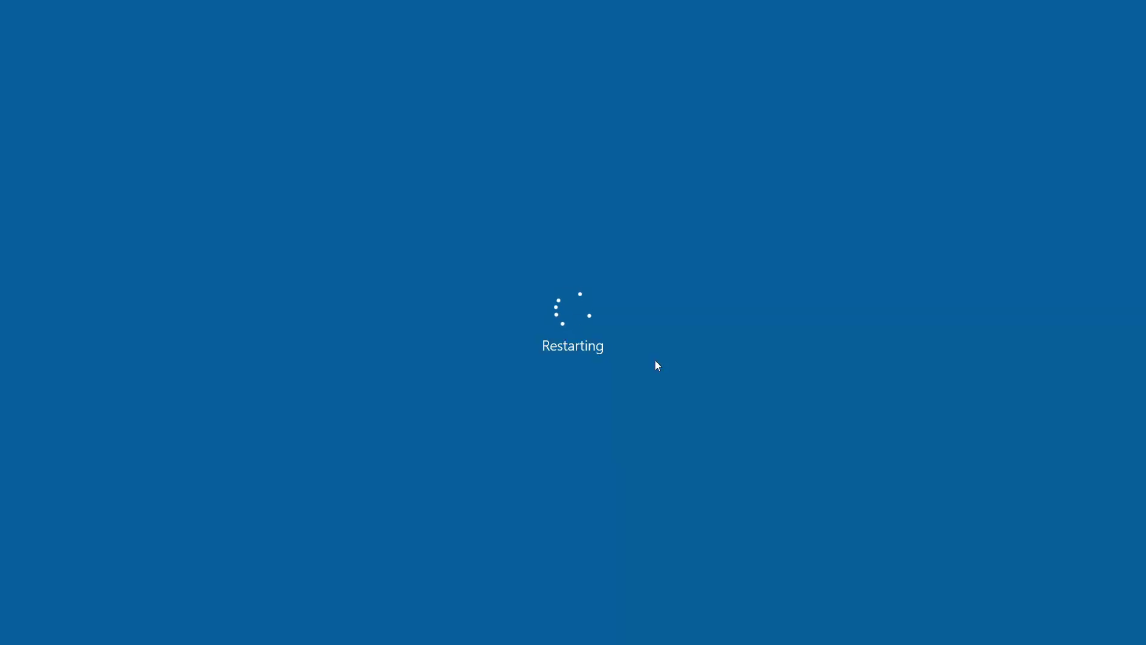
click(444, 457)
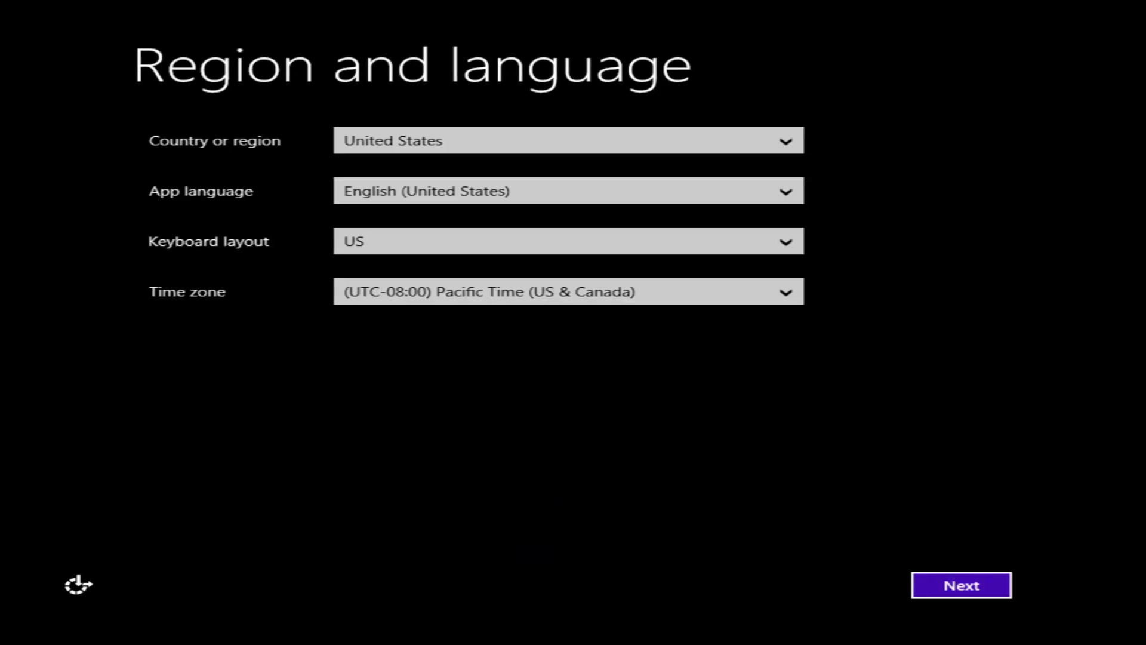
- Accept the United States region and language defaults, enter the PC name, and choose to customize the settings
click(935, 574)
text(Window)
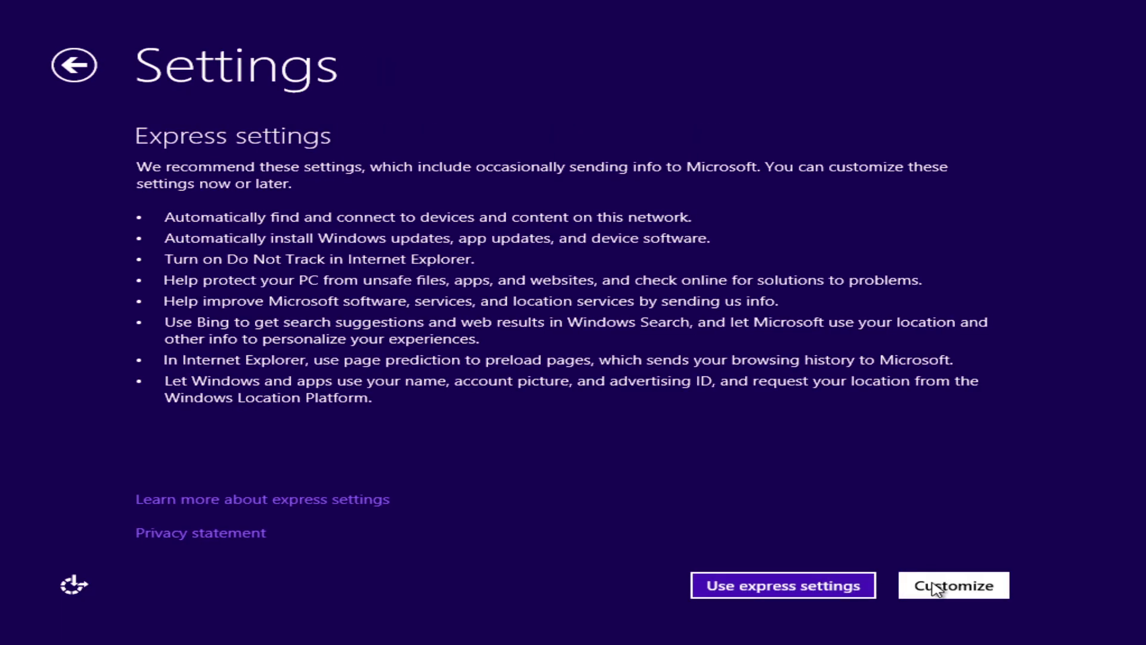
click(941, 584)
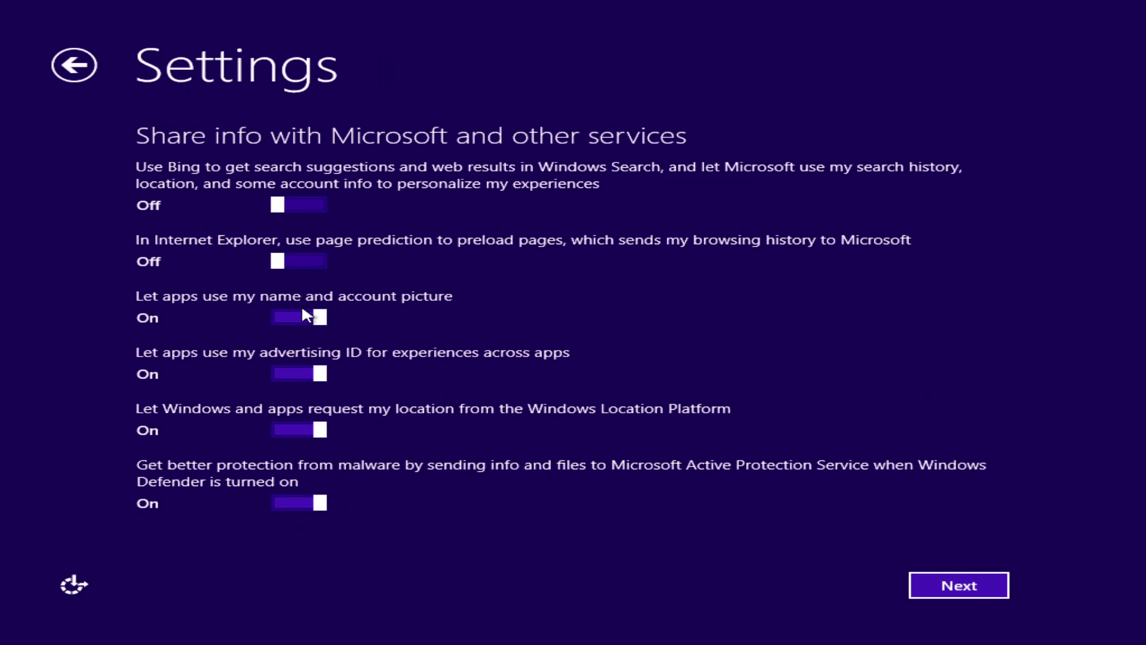
- Complete the settings for sharing info with Microsoft and enter the user name for the local account
click(947, 574)
text(Win)
click(917, 575)
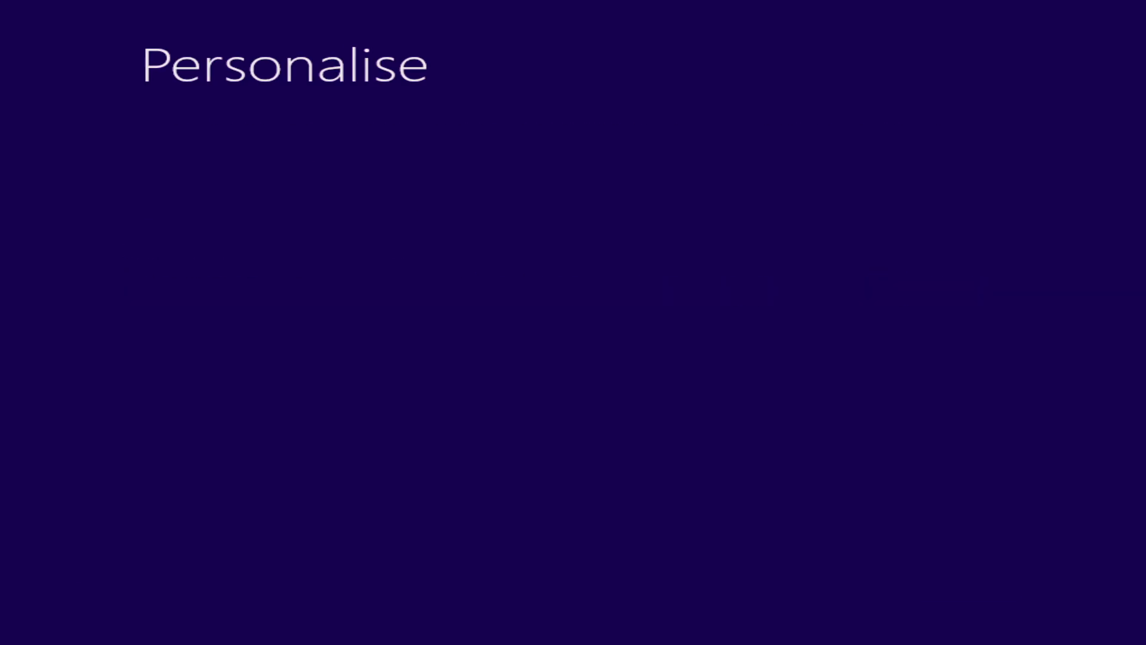
- Enter the PC name and customise the settings, with error reporting and Internet Explorer Compatibility View lists off
text(w)
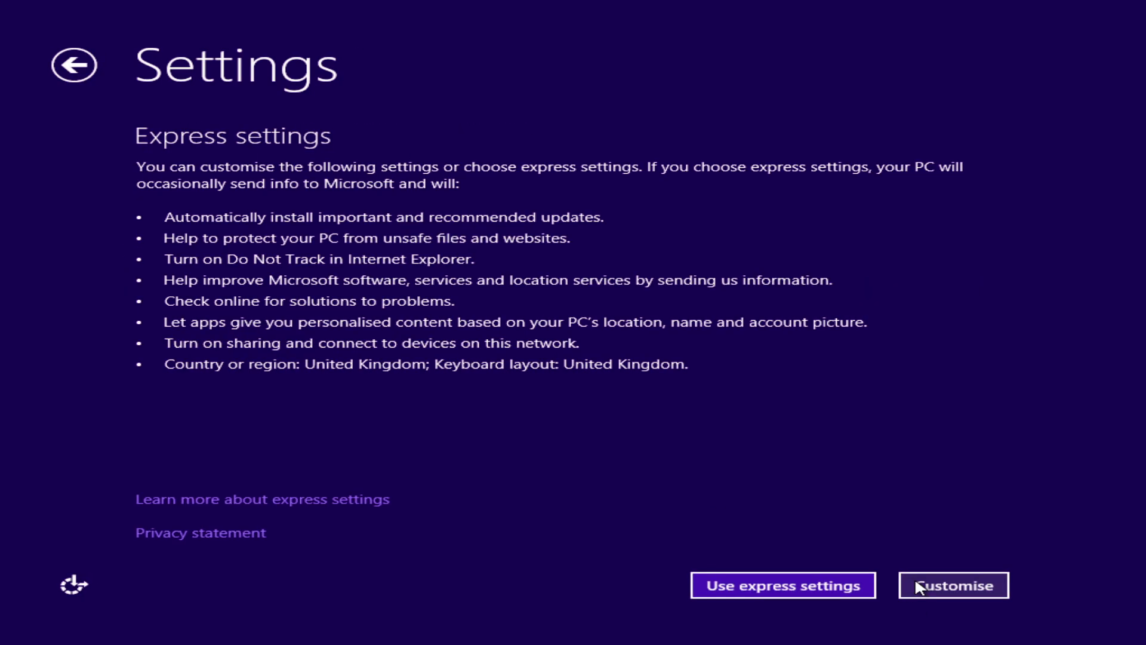
click(919, 586)
click(942, 583)
click(942, 584)
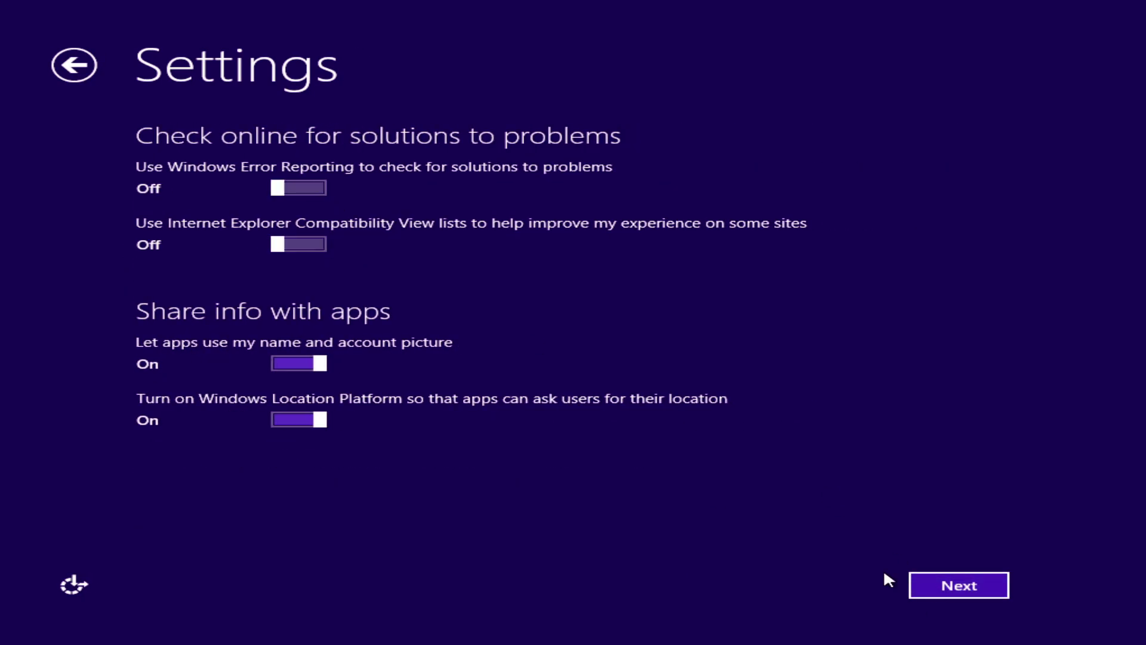
click(924, 586)
- Create a local user account named Win 8 to finish the Windows 8 setup
click(248, 533)
click(919, 585)
text(Wi)
click(931, 585)
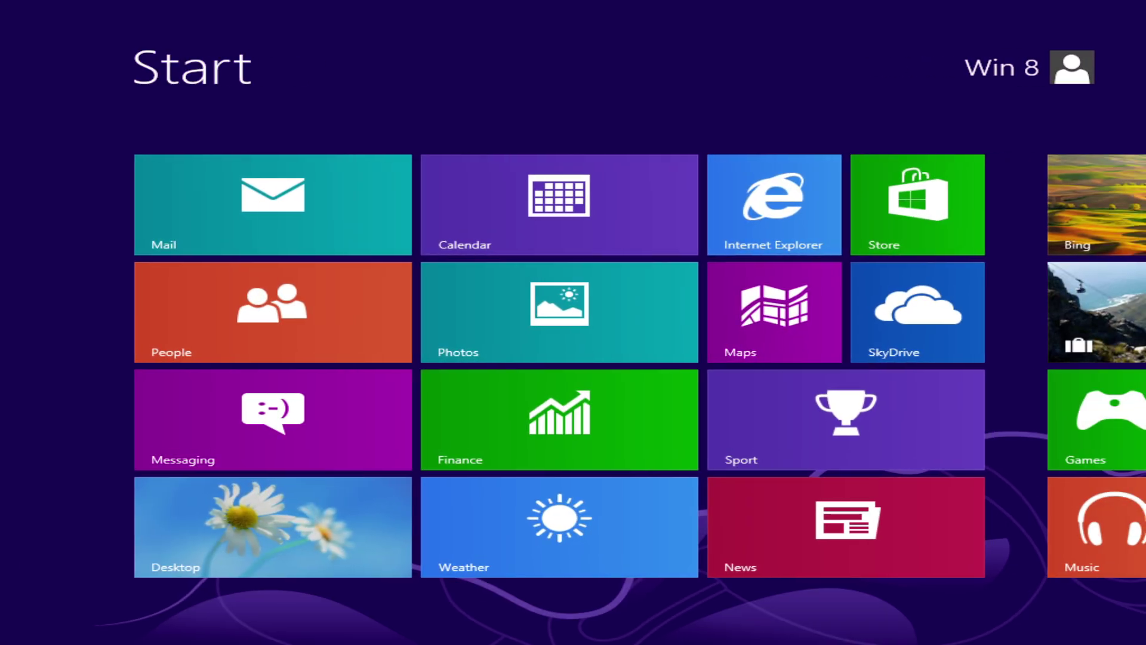
- Open the desktop from the Start screen and set the screen resolution to 1920 × 1080
click(406, 515)
click(424, 508)
click(486, 310)
click(435, 402)
key(Return)
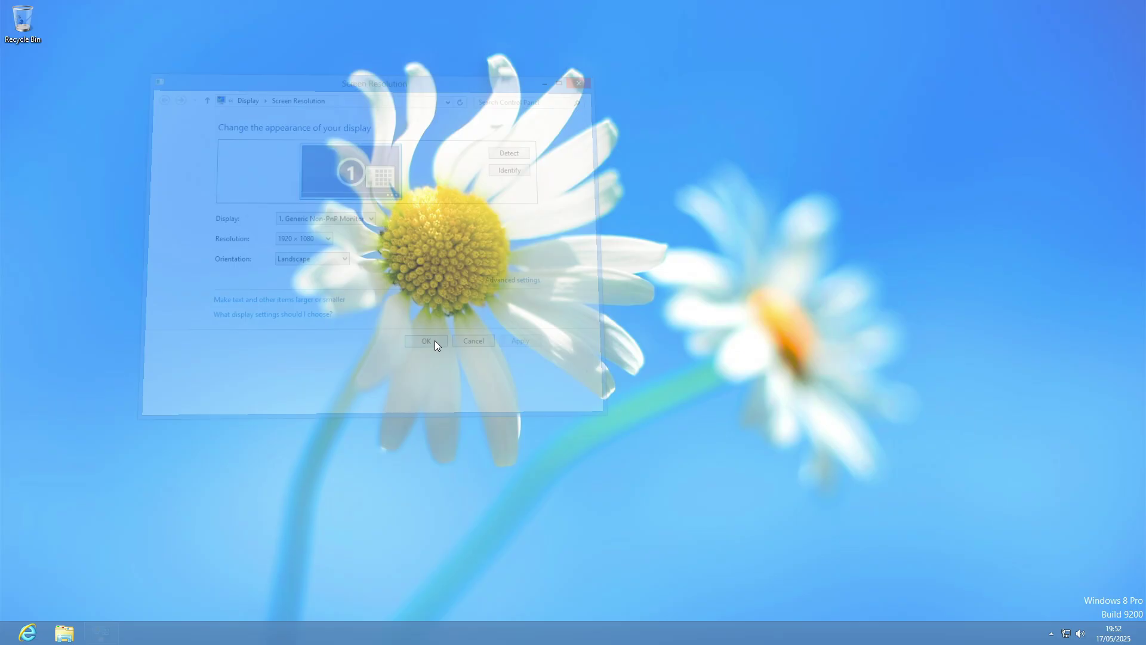
- Run winver to view the Windows 8 version and build information
key(super+r)
text(winver)
key(Return)
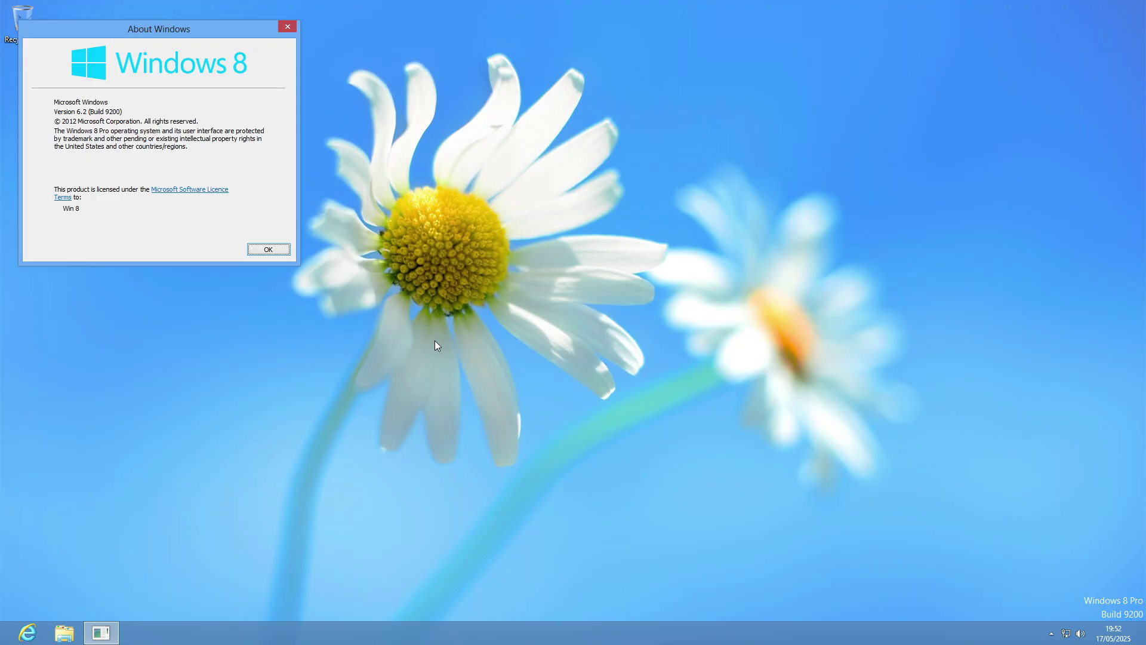
- Close the Windows version window and accept United States, English (United States) and the US keyboard layout in Windows 7 Ultimate setup
key(Return)
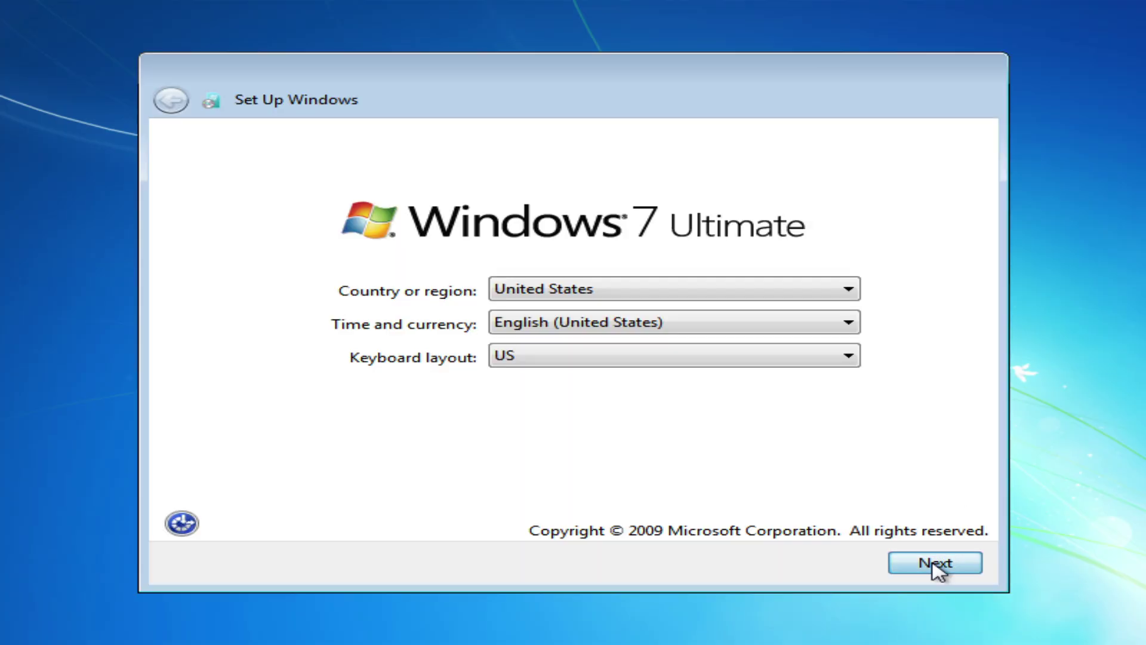
click(936, 563)
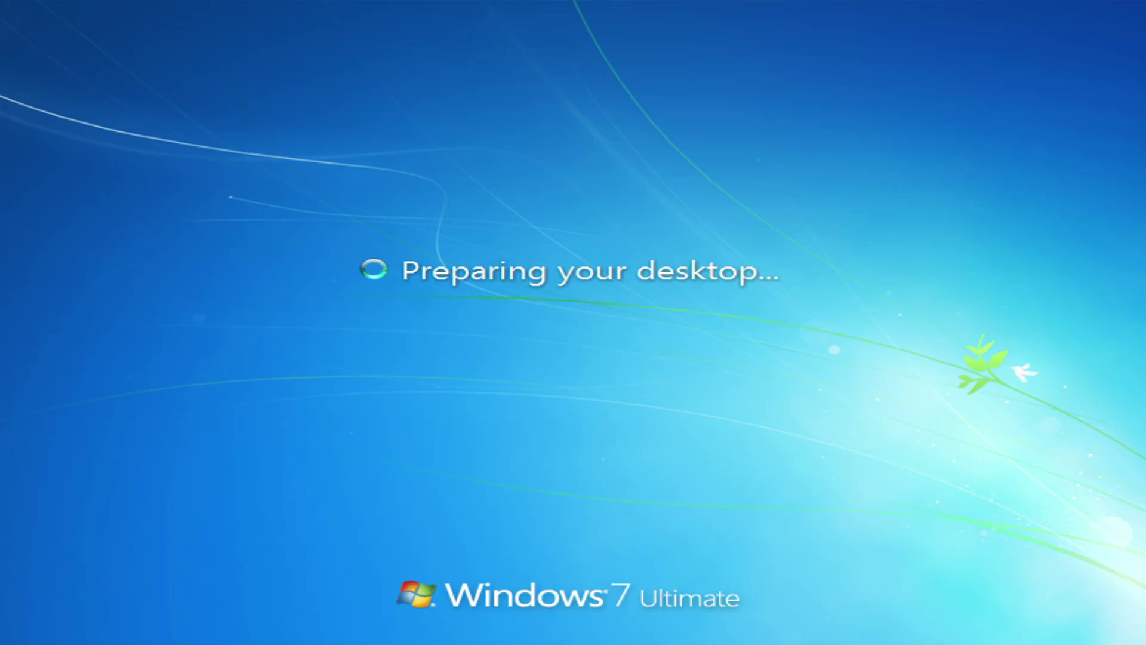
- Look over the desktop themes in Personalization and run winver to view the Windows 7 version information
right_click(452, 246)
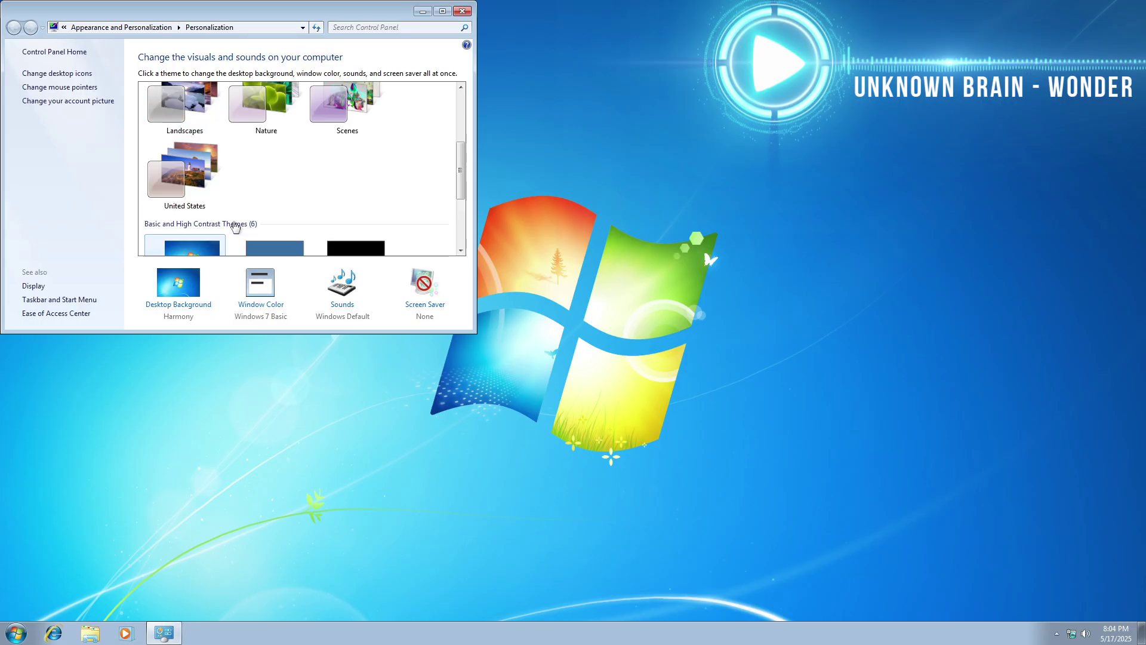
click(460, 9)
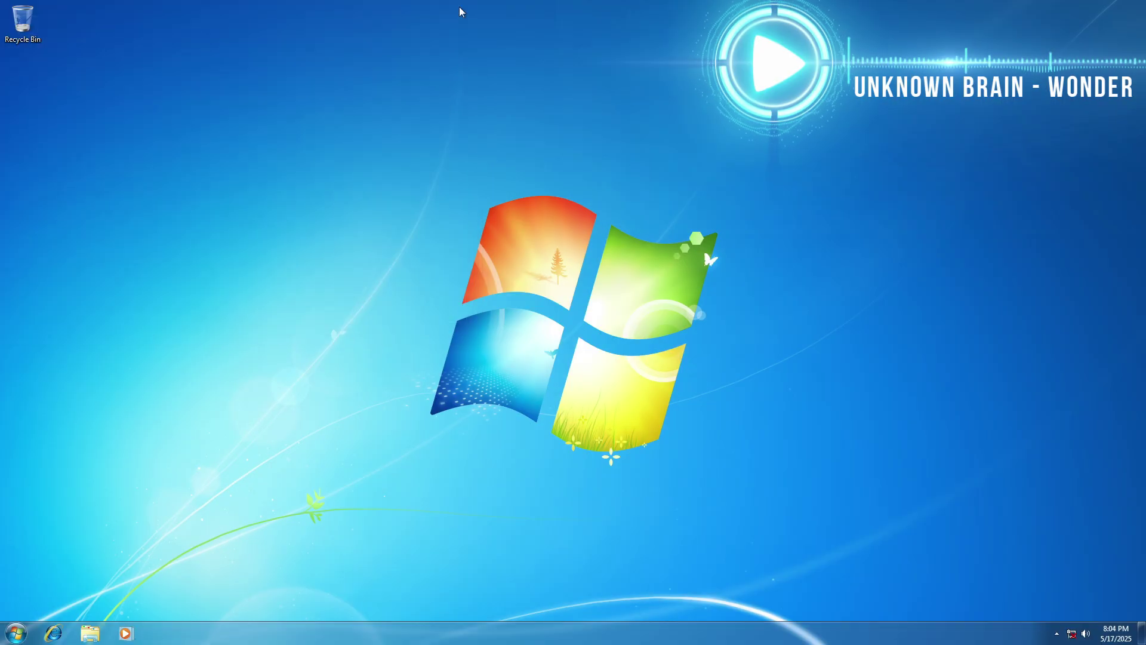
key(super+r)
text(winver)
key(Return)
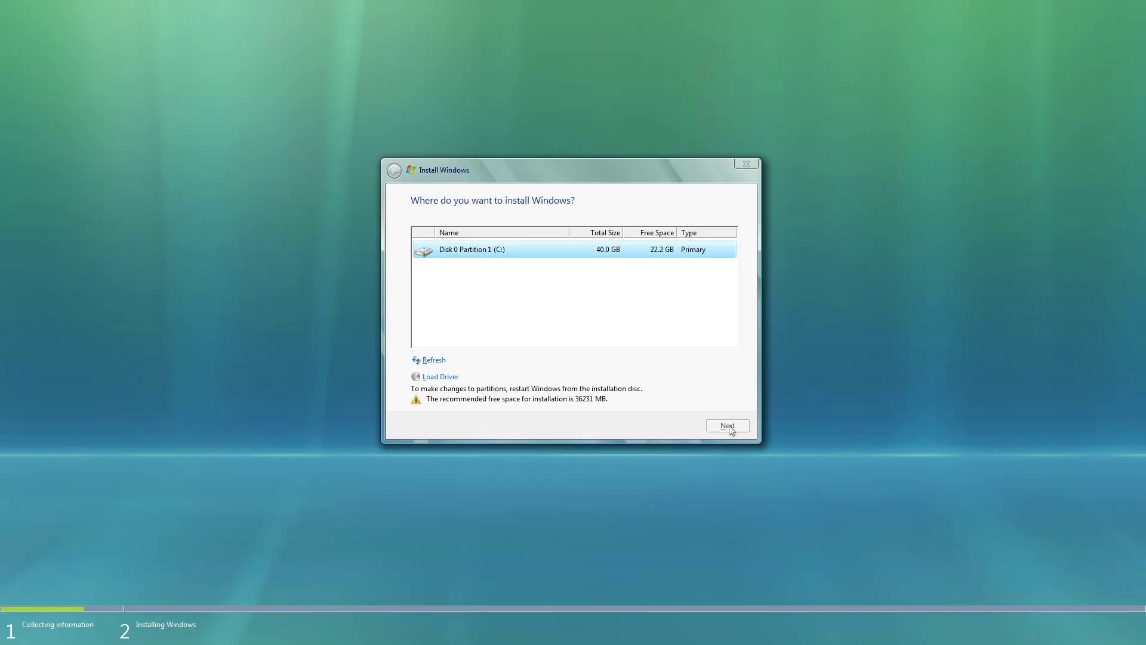
- Install Windows Vista on Disk 0 Partition 1 (C:), accepting the move of old files to Windows.old, and create the user account Win
click(729, 426)
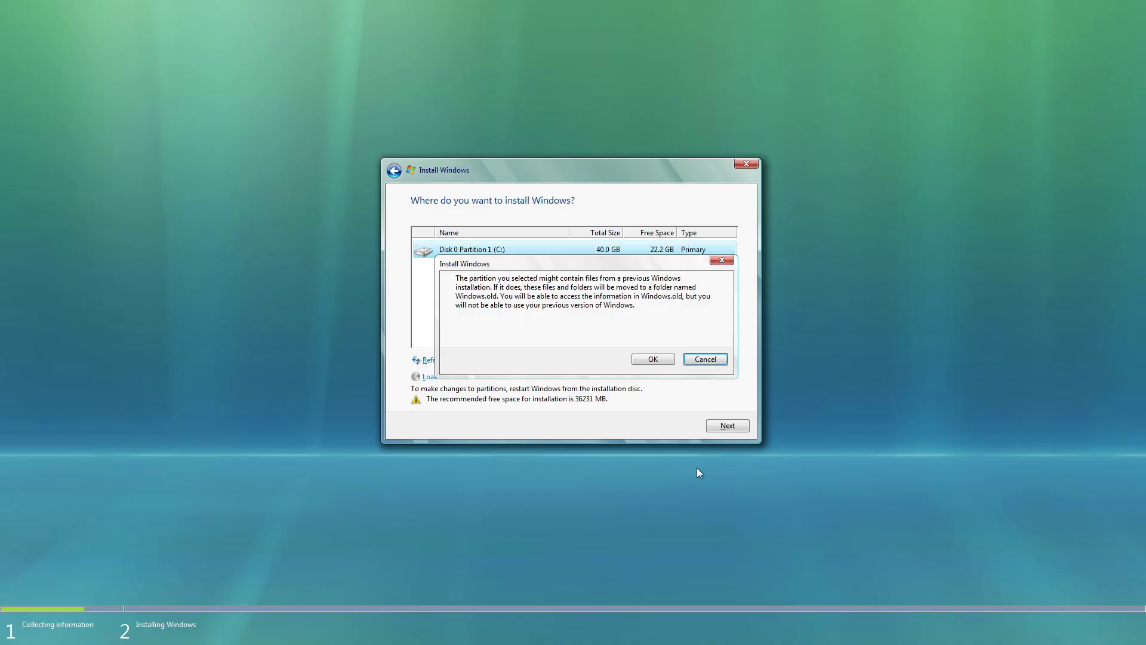
click(652, 357)
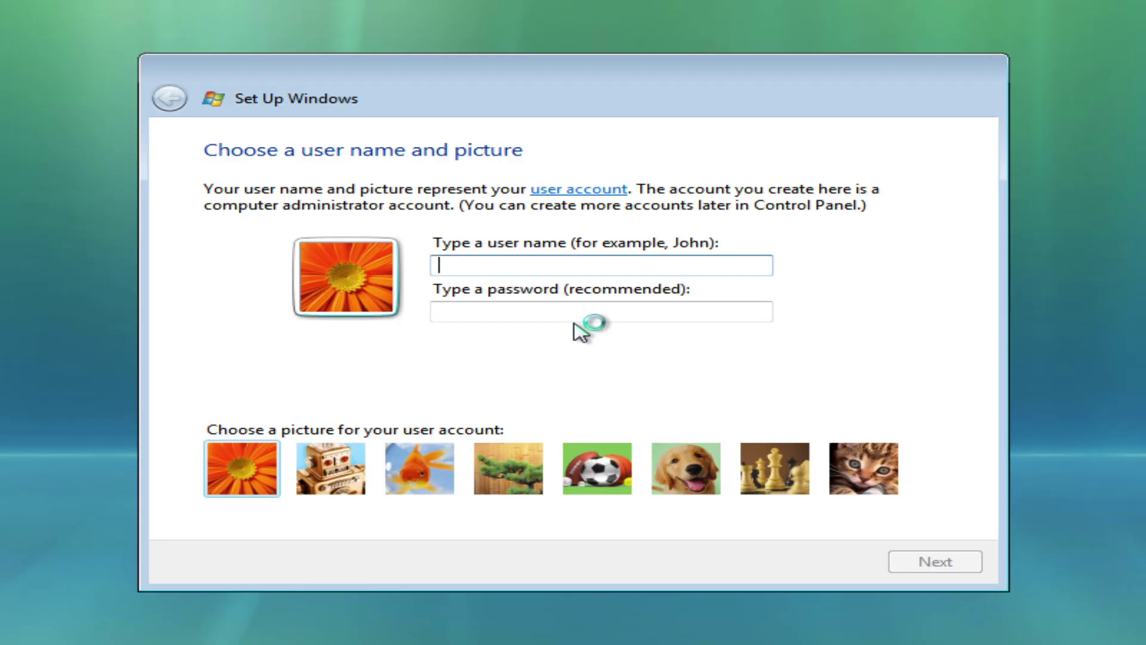
text(Winm)
click(910, 566)
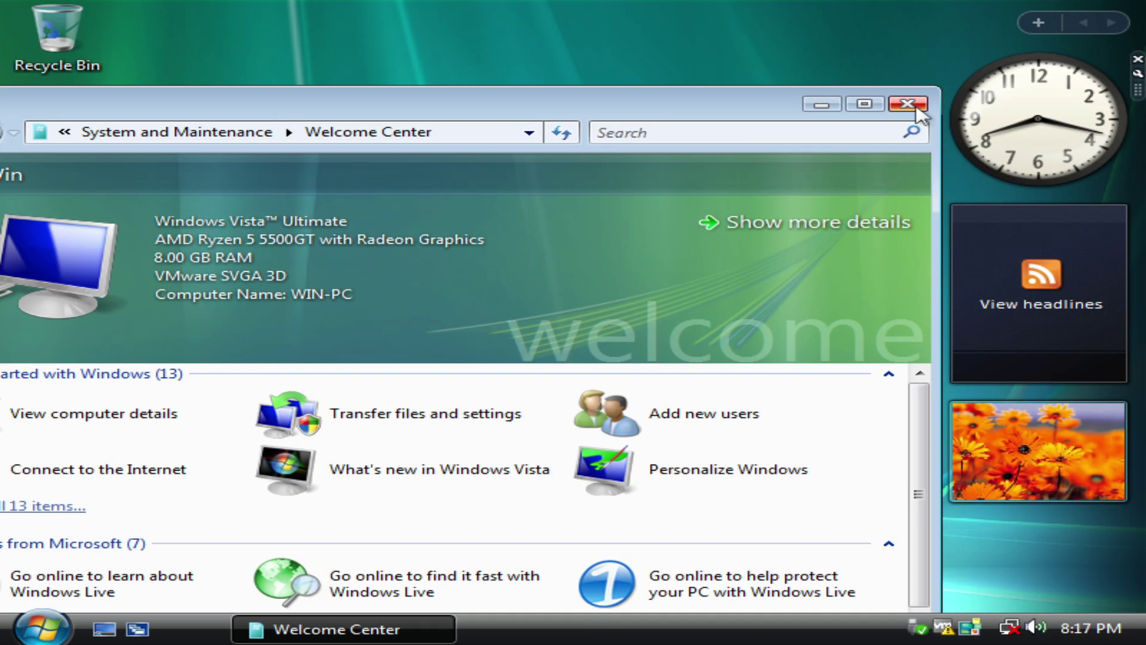
- Close the Welcome Center and raise the screen resolution through the desktop's personalization settings
right_click(384, 417)
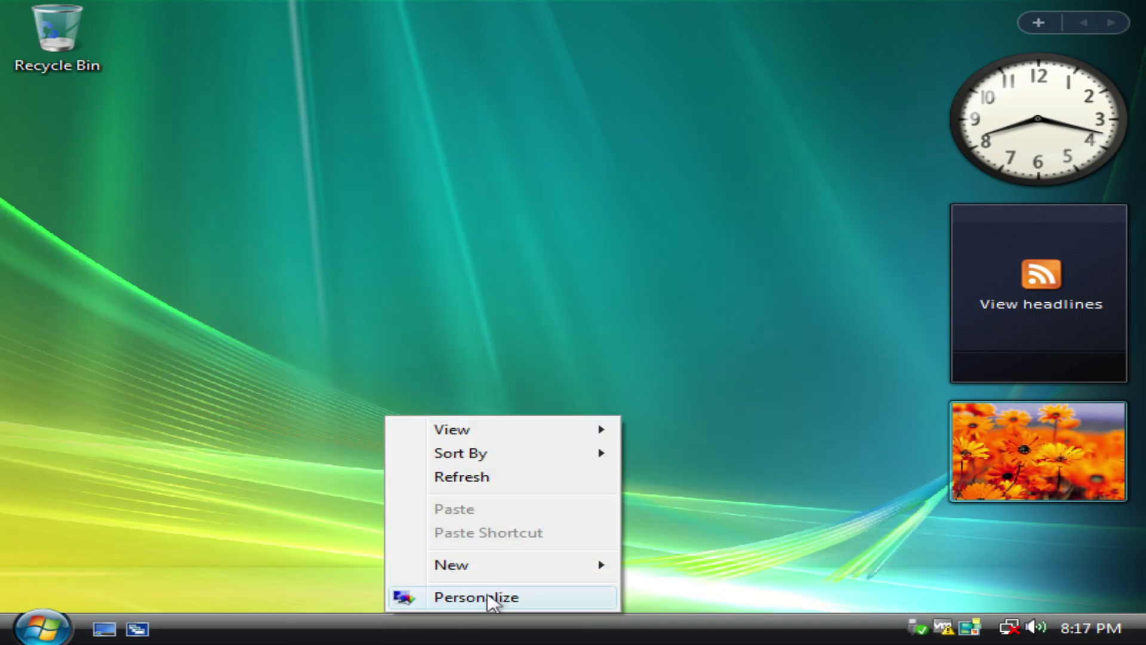
click(486, 599)
click(359, 609)
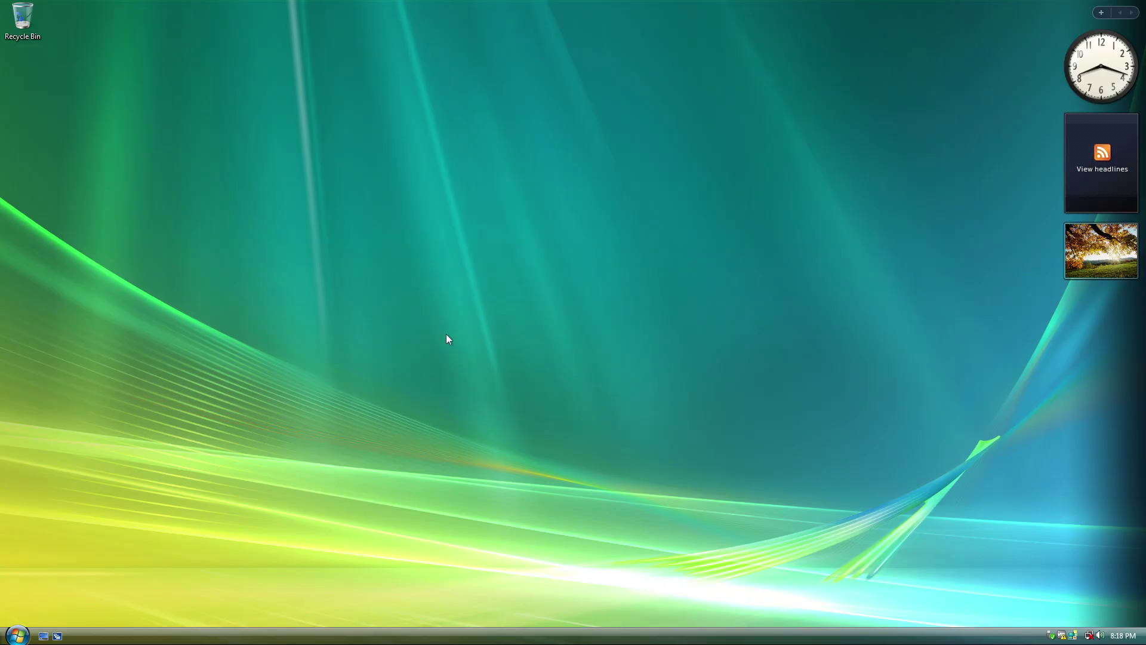
- Run winver to view the Windows Vista version and build information, and close its window
key(super+r)
text(winver)
key(Return)
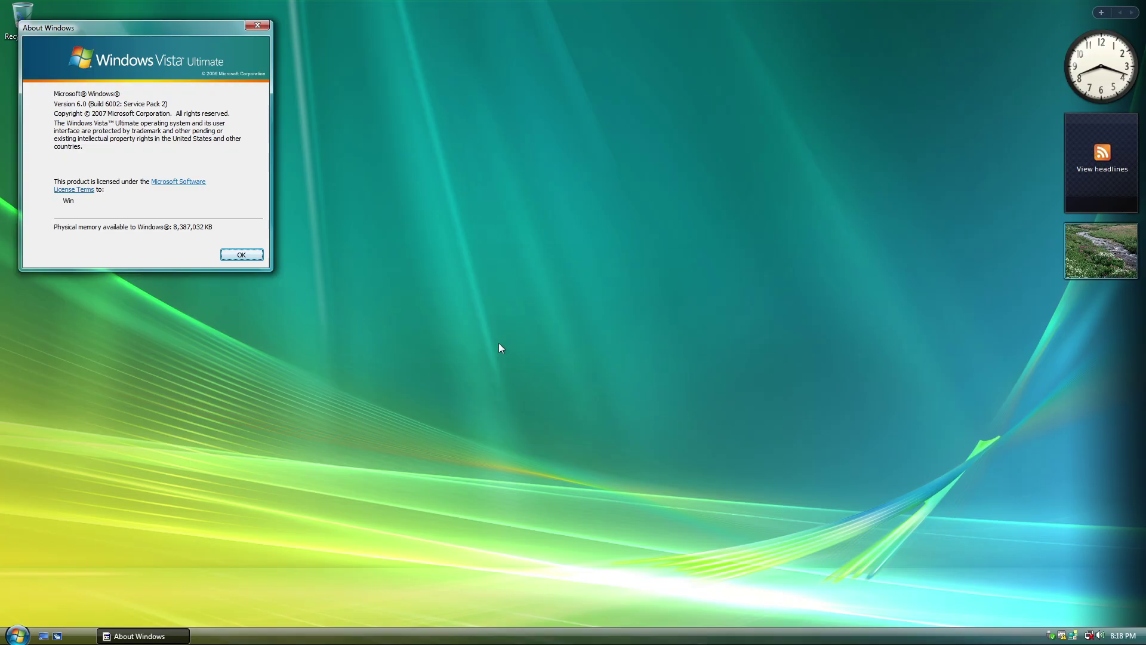
key(Escape)
- Restart the virtual machine and begin the Windows XP installation from Windows Setup
key(super)
click(229, 614)
click(267, 582)
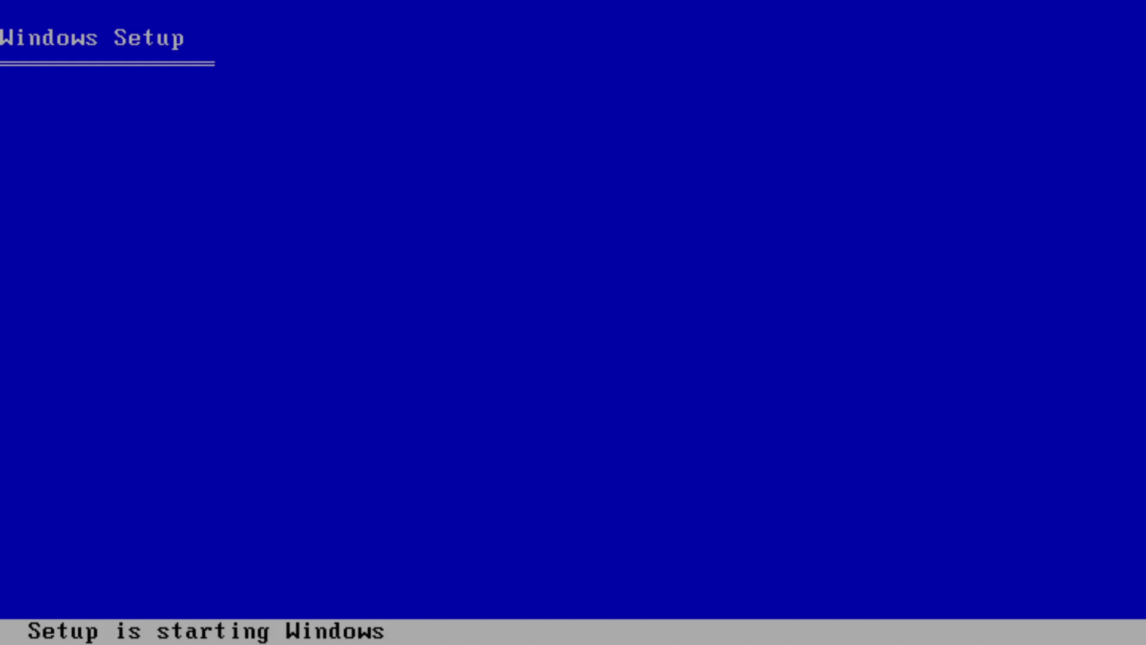
key(Return)
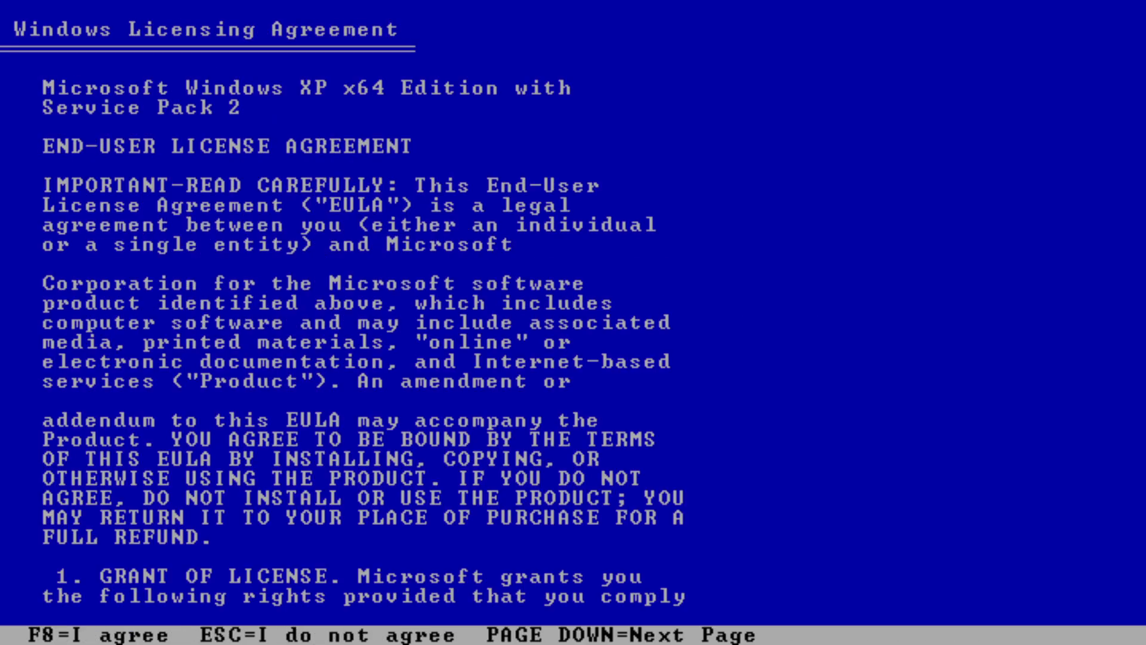
- Accept the Windows XP x64 Edition license agreement and choose the partition and format option for the installation
key(F8)
key(Return)
key(Down)
key(Return)
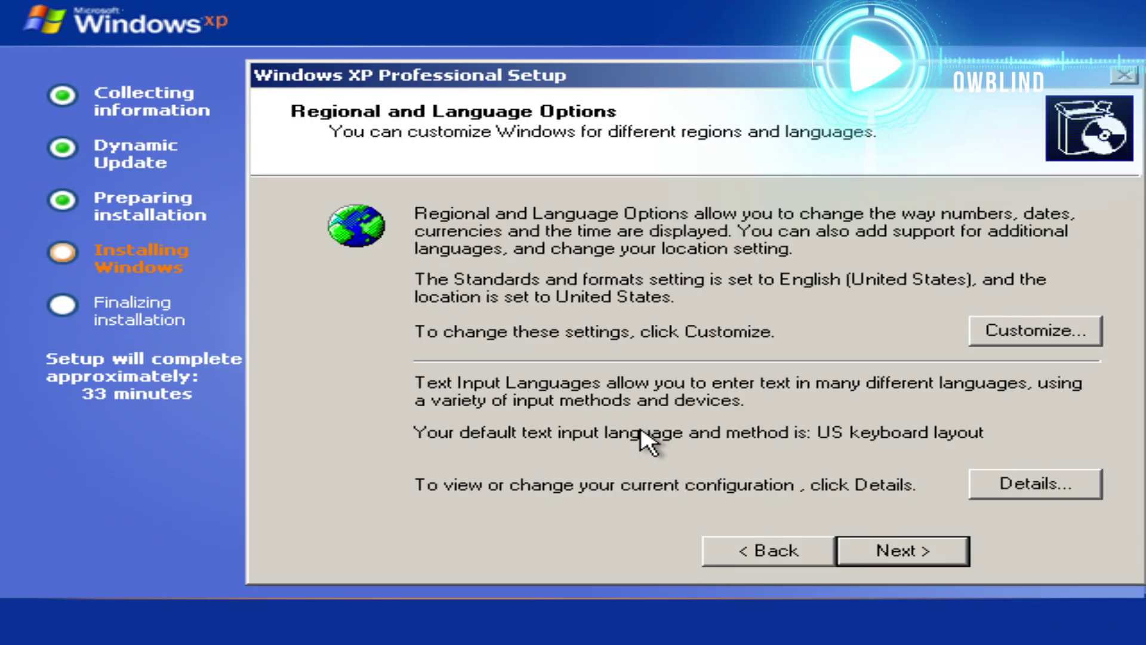
- Configure Windows XP Professional setup with default regional options, the name Win, the suggested computer name, no Administrator password and typical network settings
click(885, 552)
text(Win)
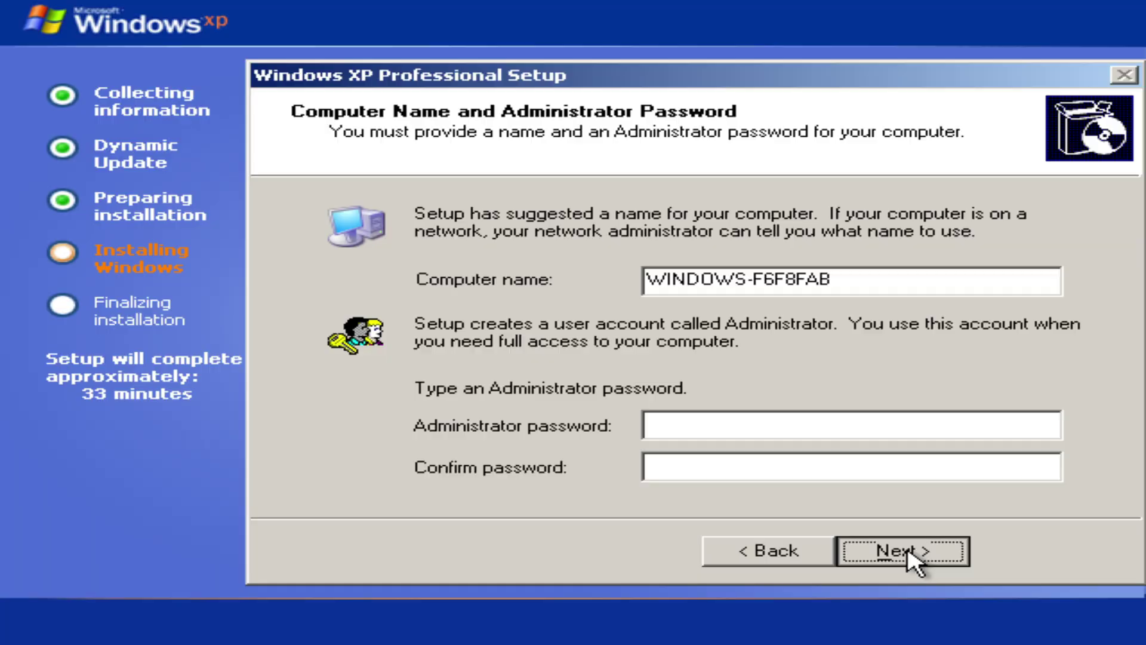
click(913, 557)
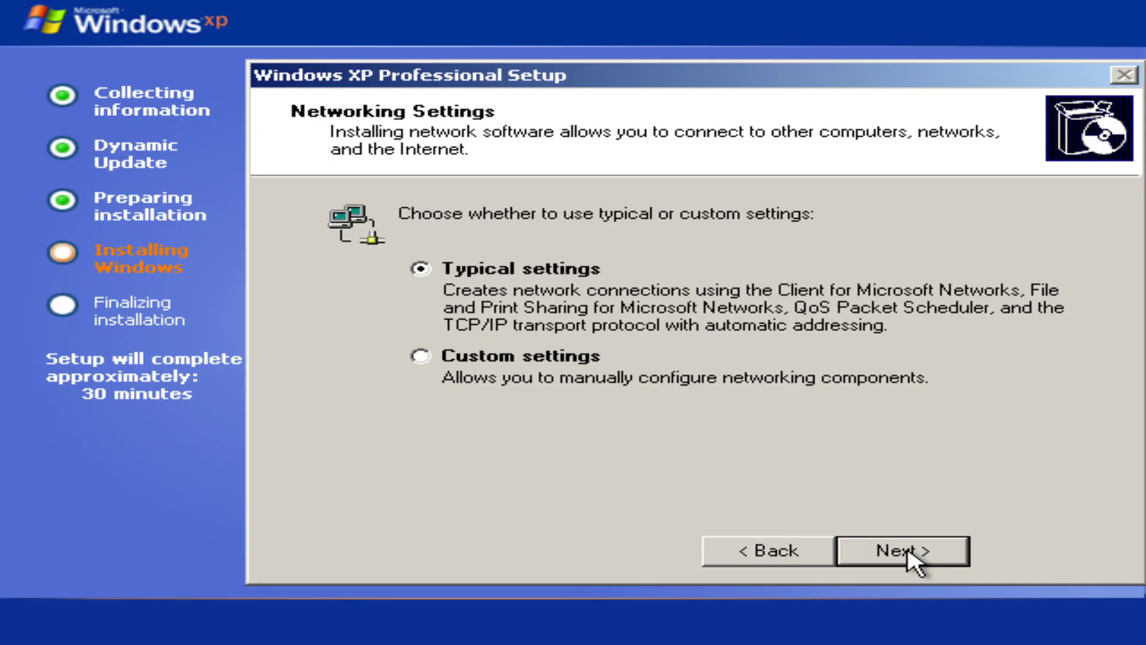
click(913, 557)
click(913, 558)
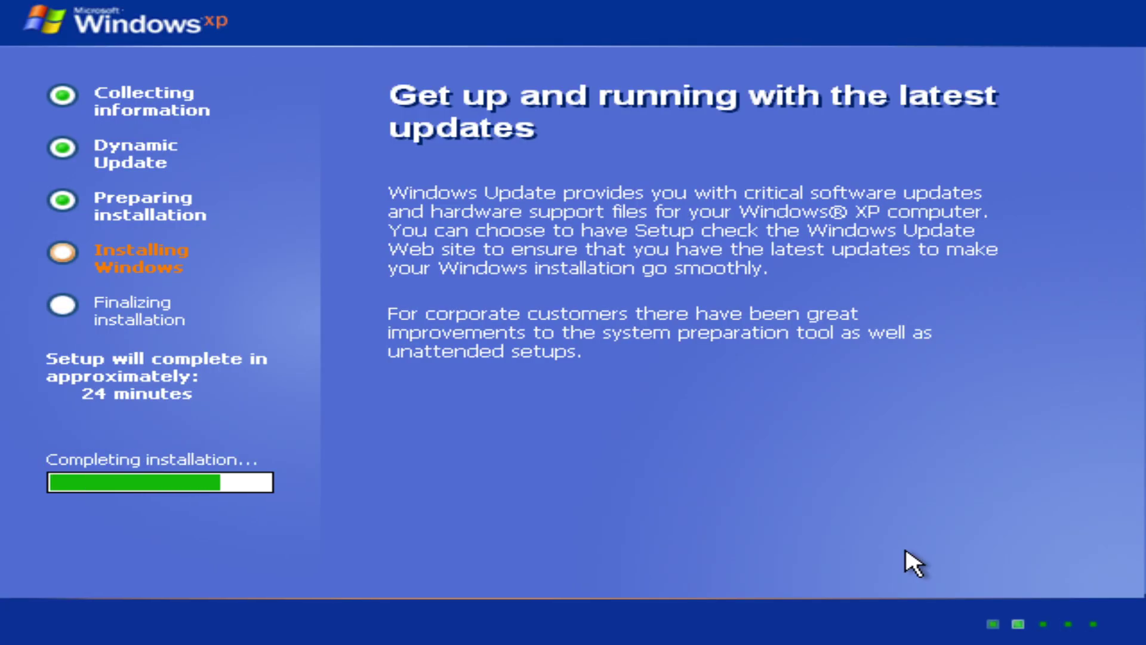